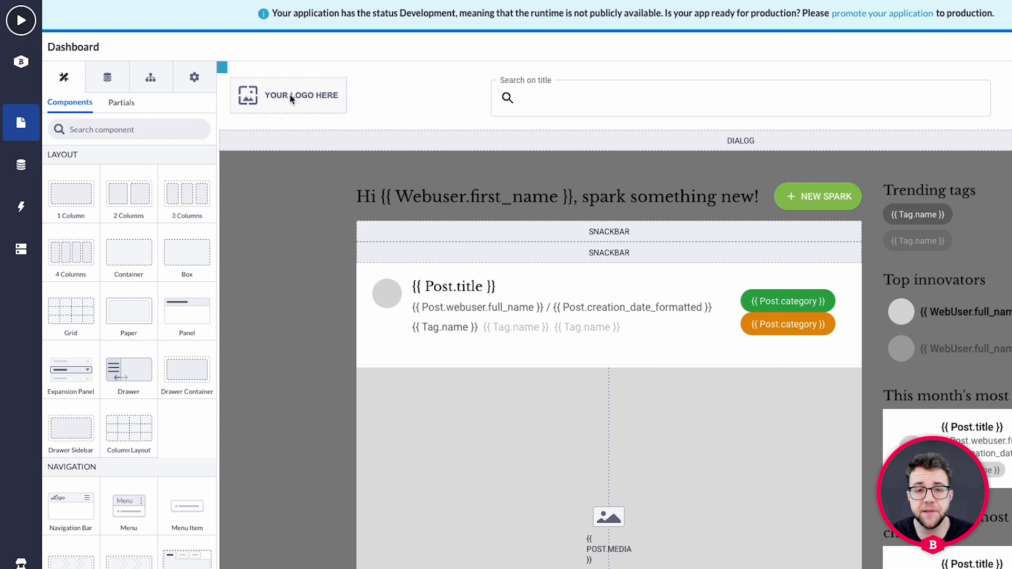
Step: Select the source URL of the Dashboard's placeholder logo and copy the image address of the Betty Blocks GitHub logo from the Google image results
click(290, 97)
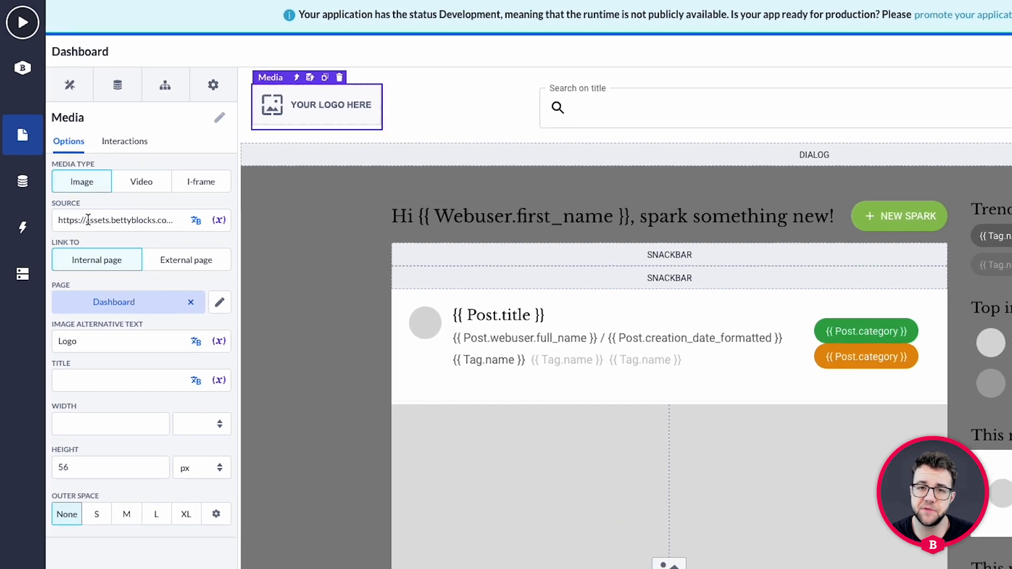
click(105, 200)
drag(139, 264, 64, 242)
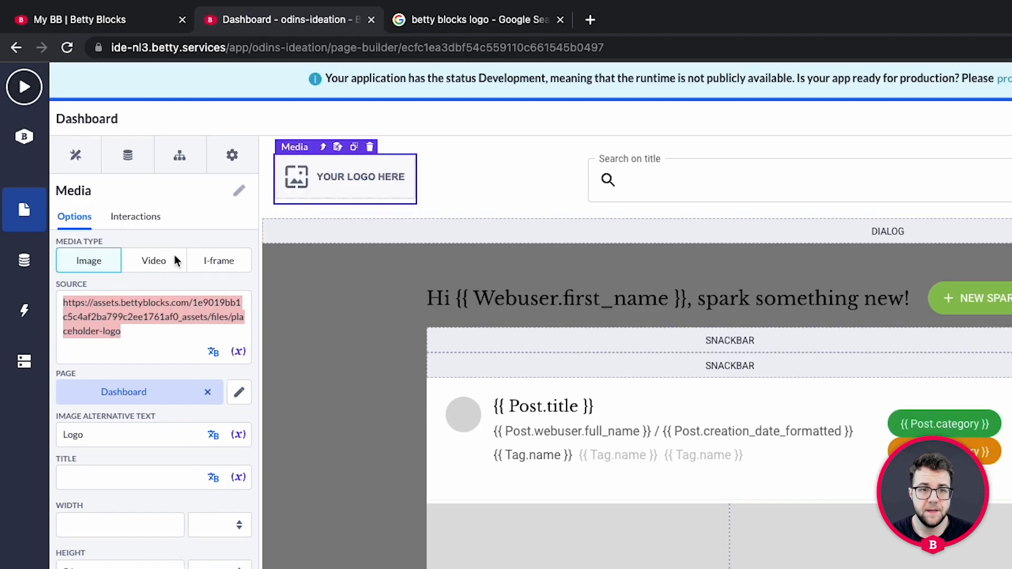
click(477, 19)
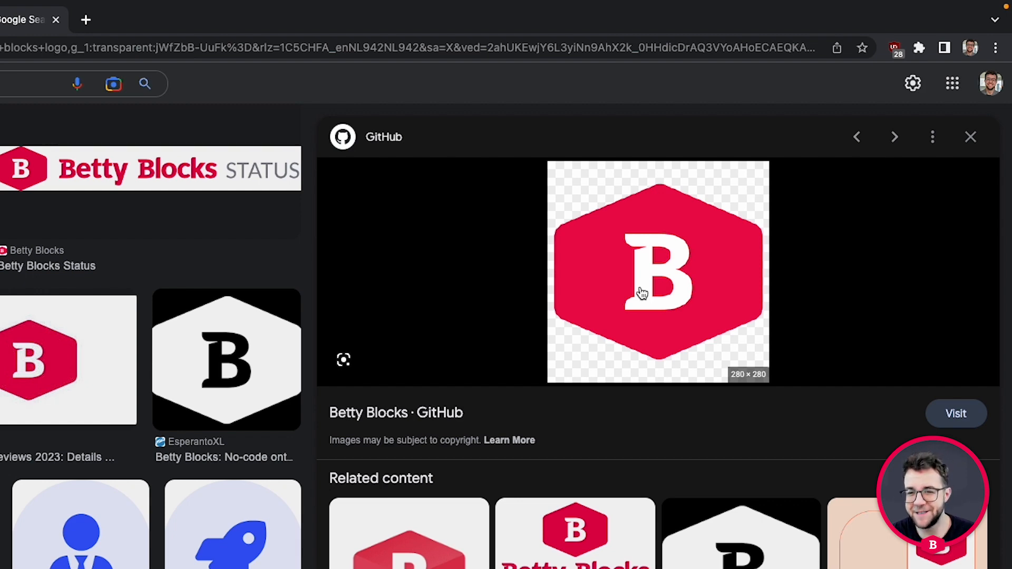
right_click(649, 272)
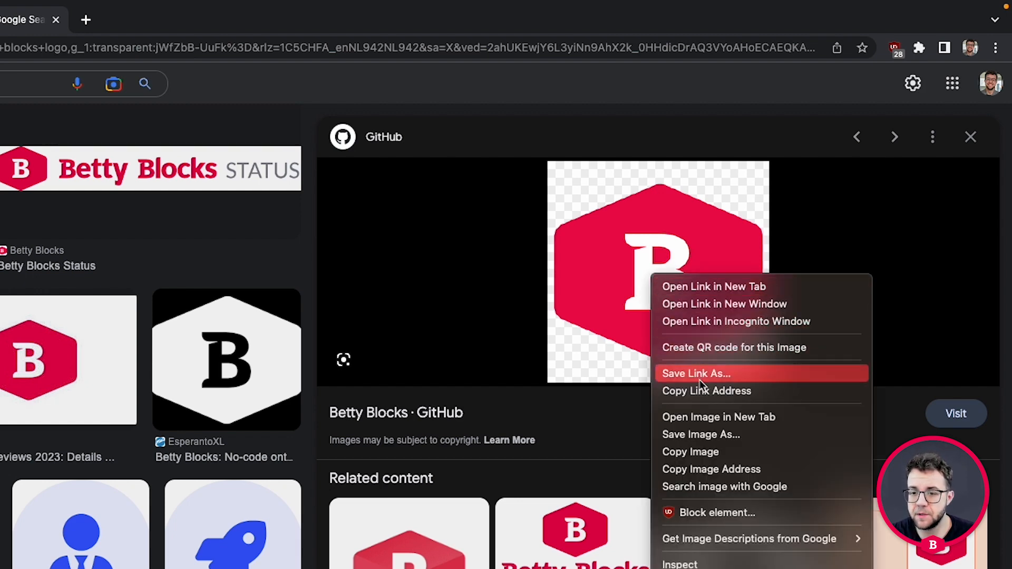
click(714, 470)
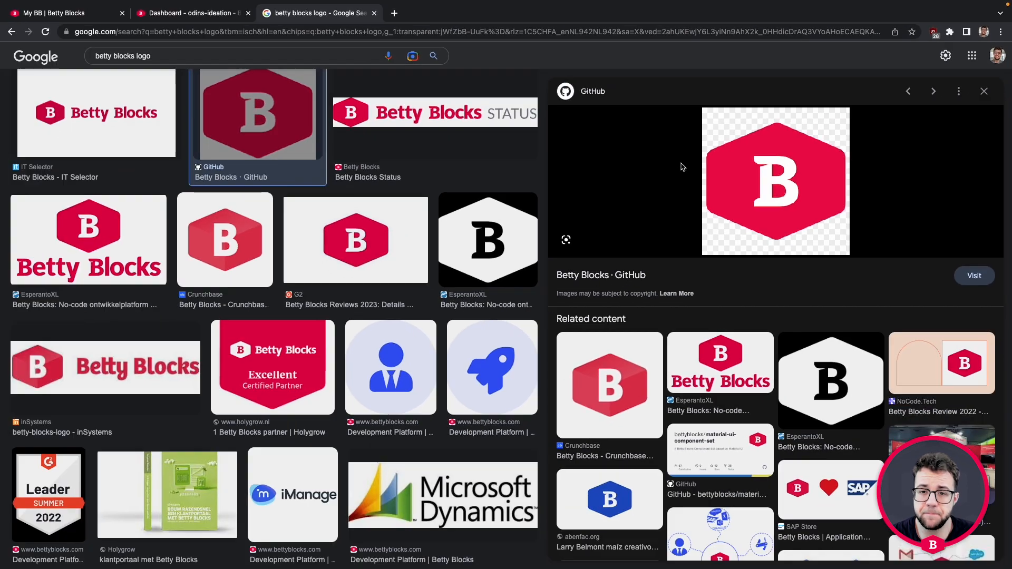
click(190, 13)
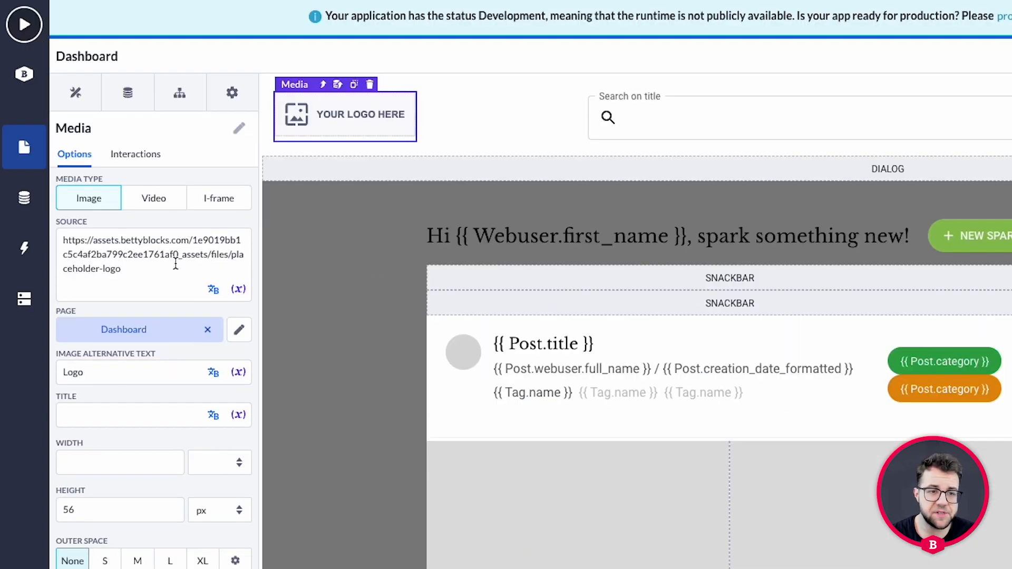
drag(176, 264, 57, 245)
key(BackSpace)
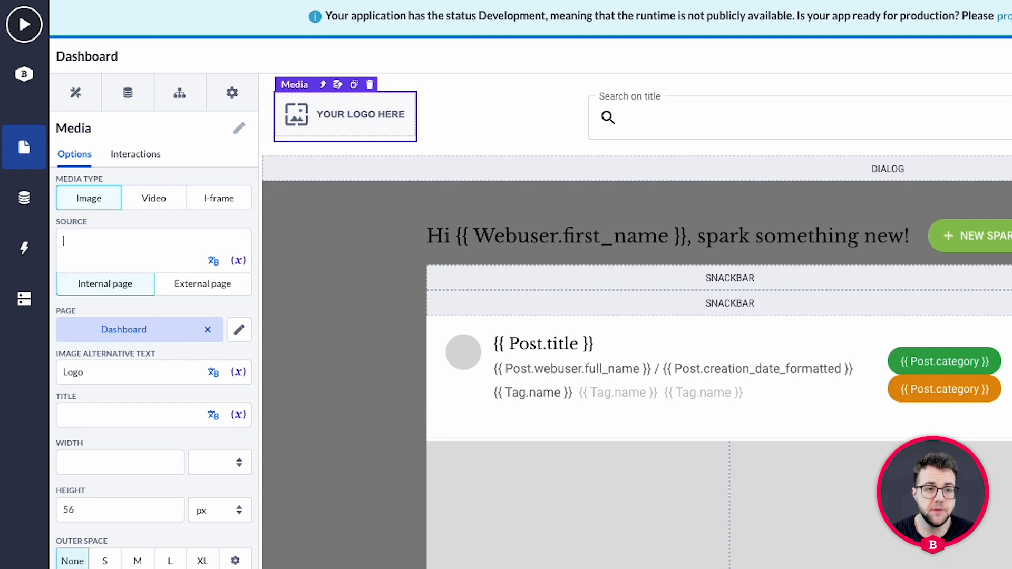
click(113, 243)
text(https://avatars.githubusercontent.com/u/3342954?s=280&v=4)
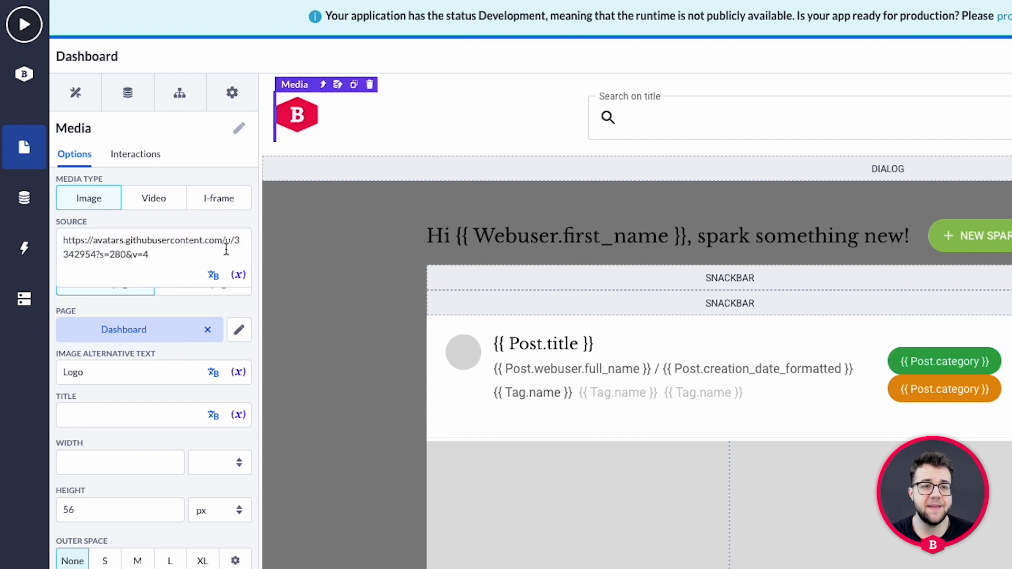
click(322, 222)
click(307, 116)
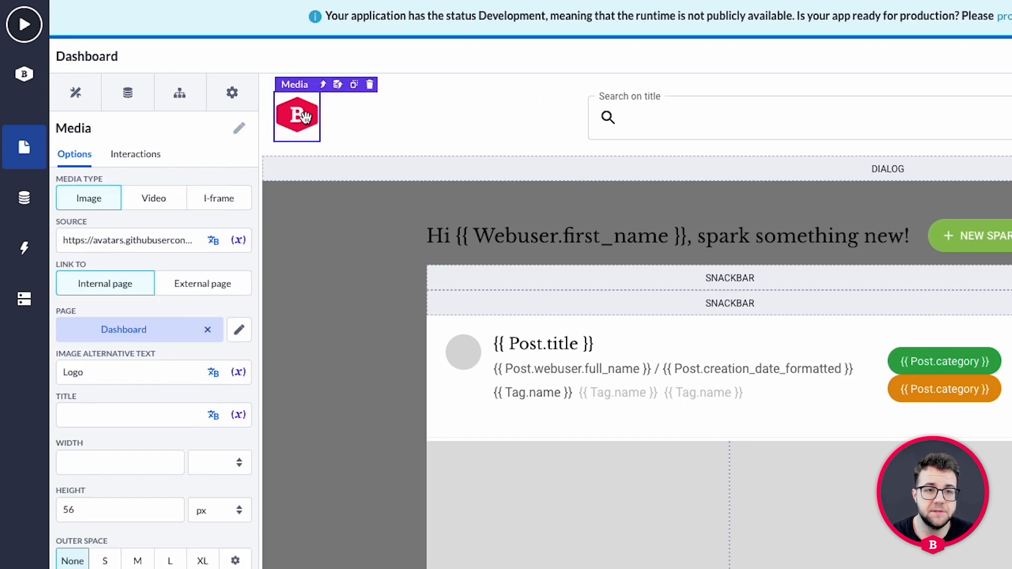
click(336, 240)
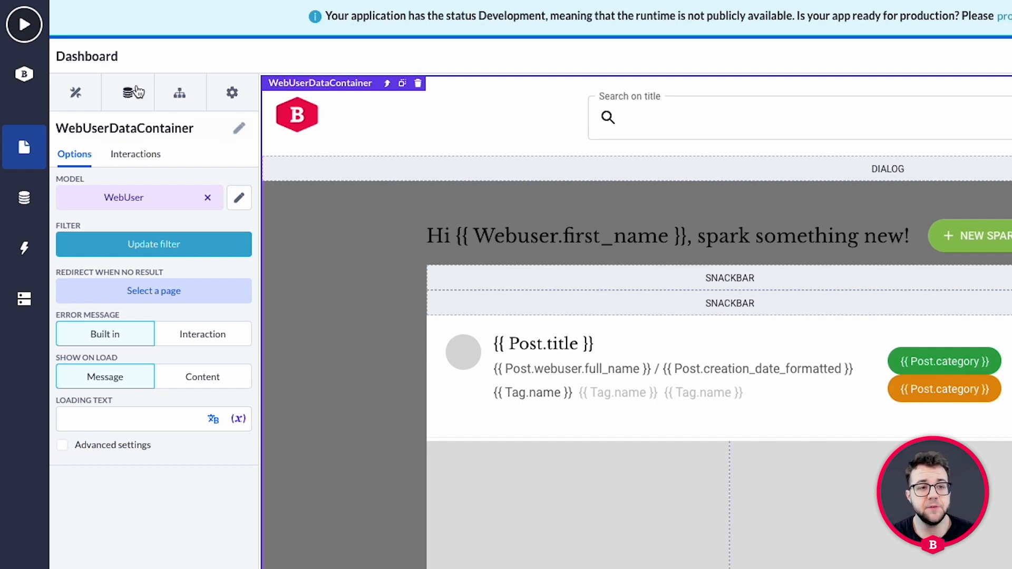
Step: Preview the running Dashboard to check its header logo, and return to the page builder
click(22, 23)
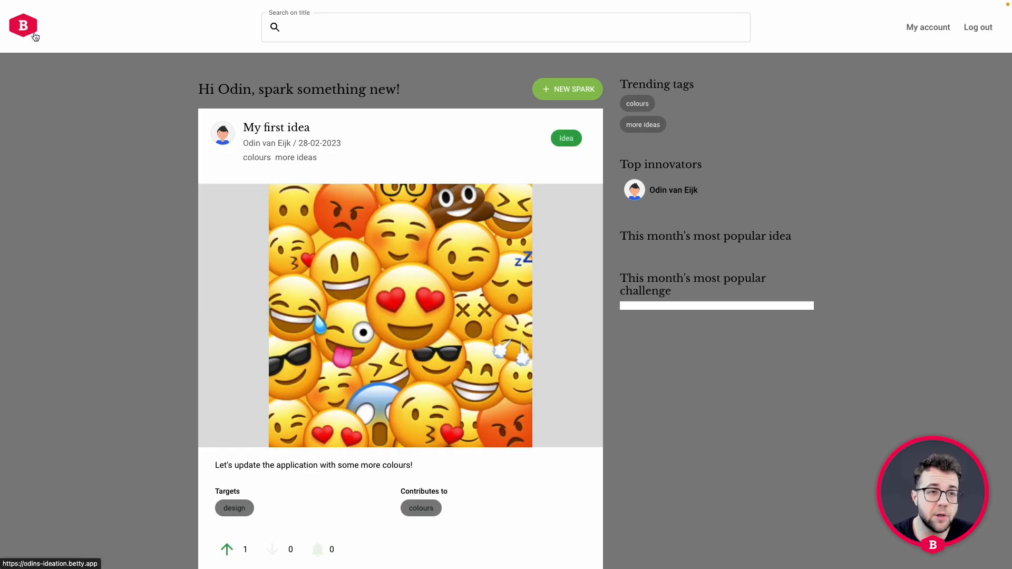
key(super+shift+f)
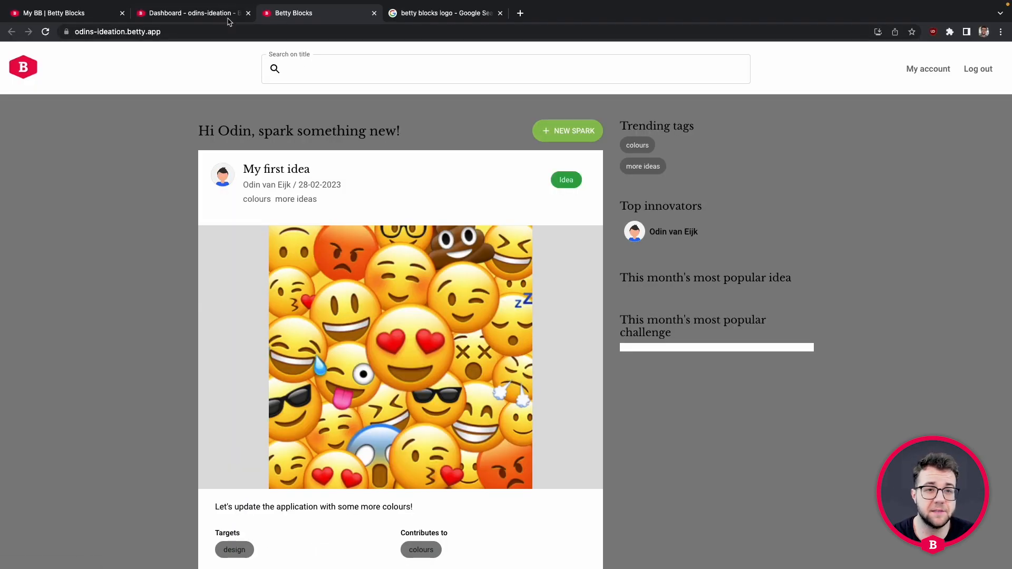
click(374, 13)
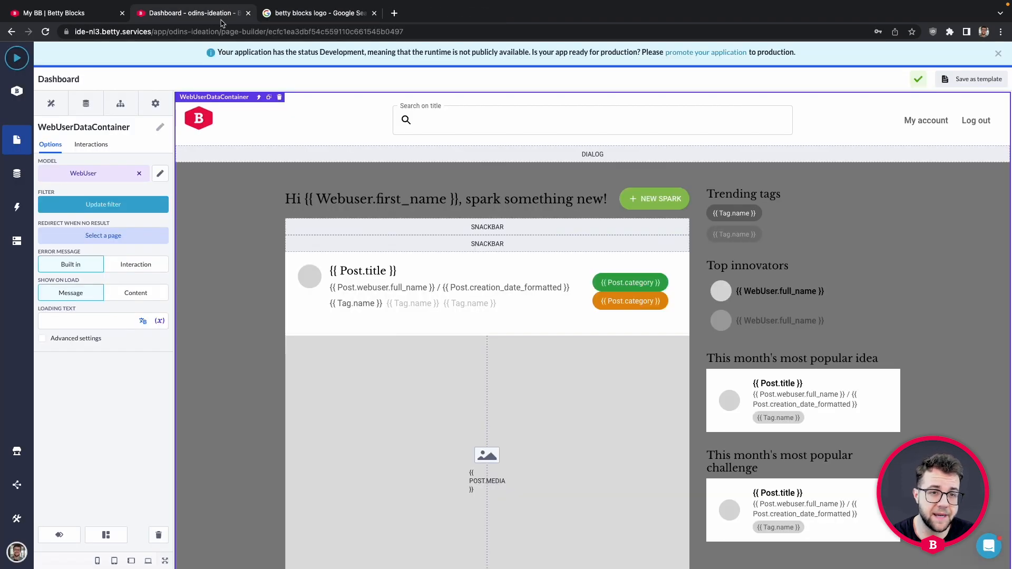
key(super+shift+f)
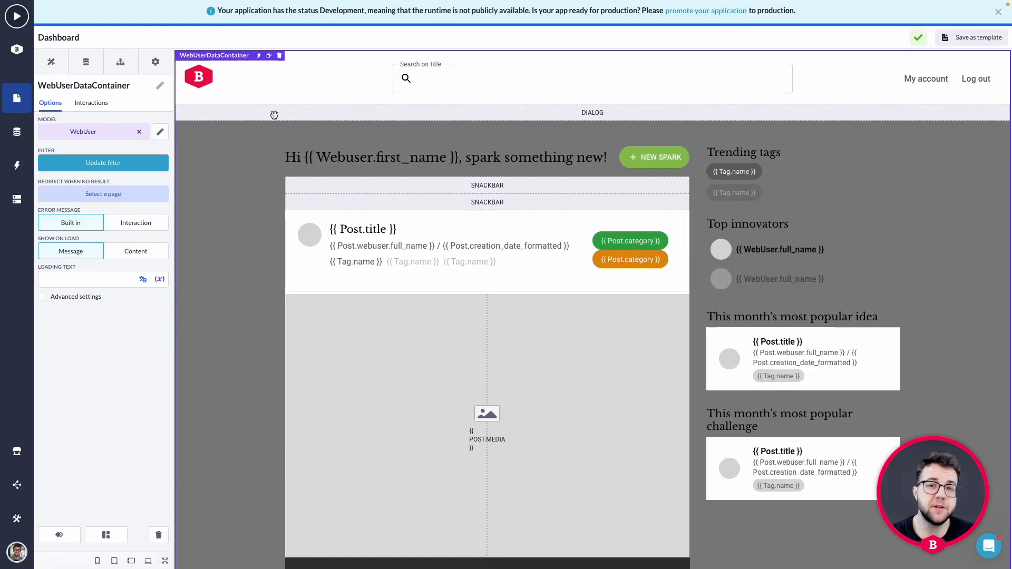
Step: Open the My Account page and open its Top menu partial for editing
click(16, 98)
click(121, 150)
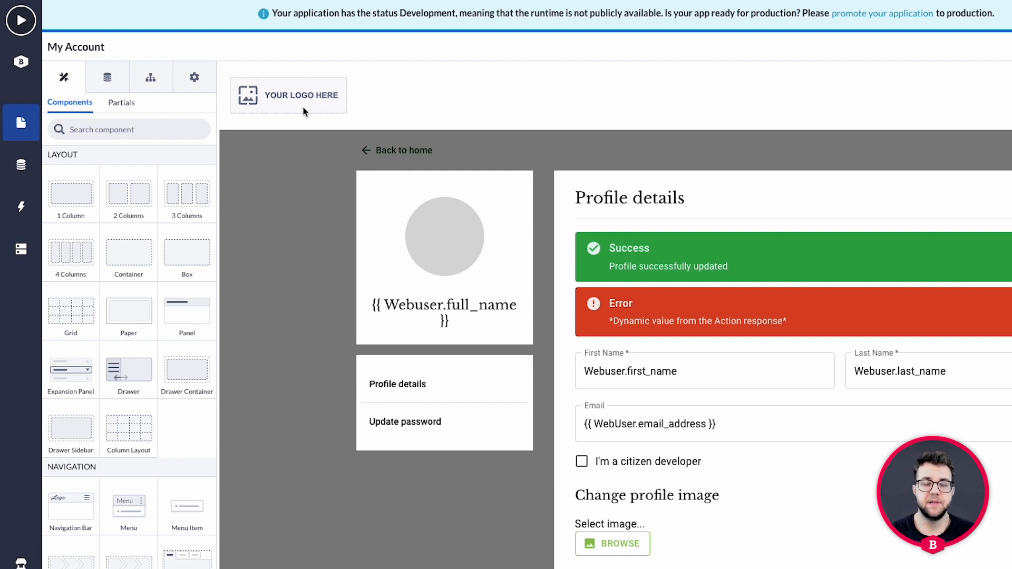
click(303, 95)
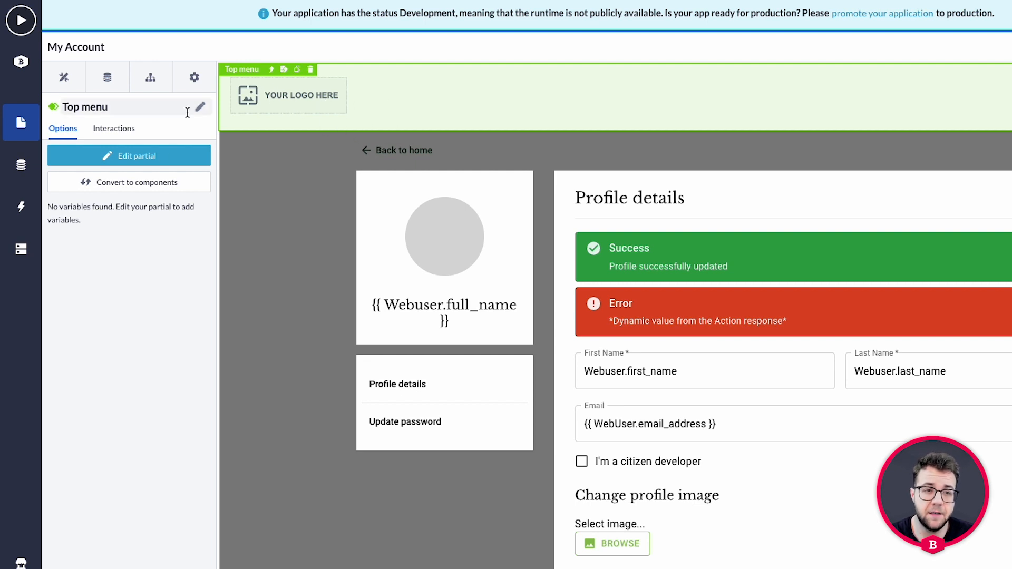
click(135, 161)
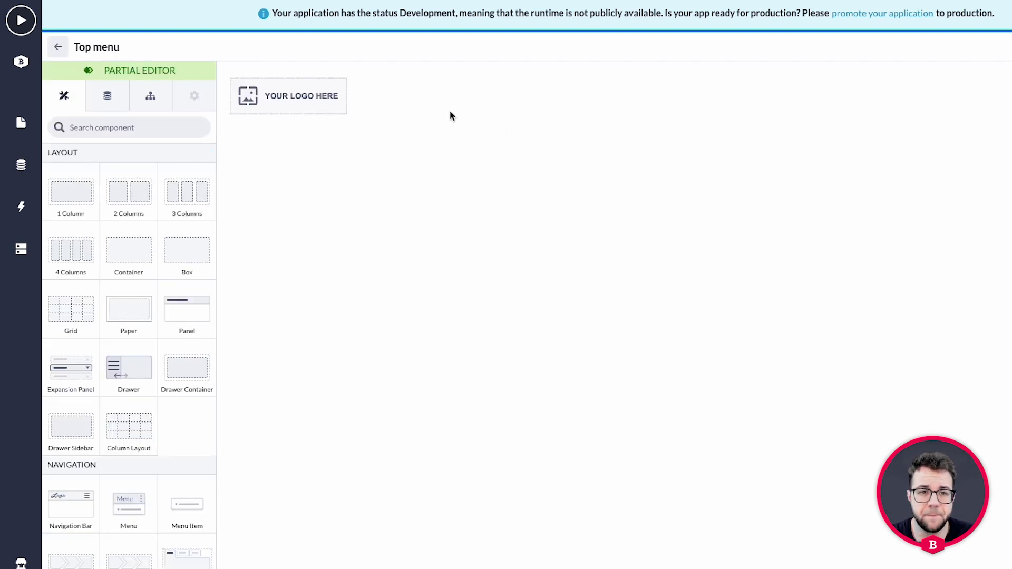
click(283, 95)
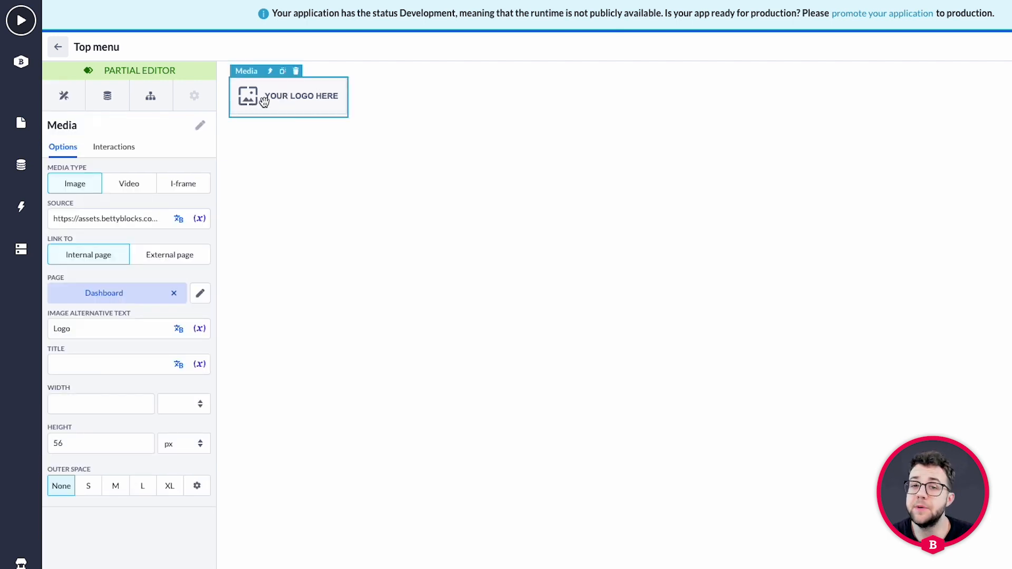
click(99, 219)
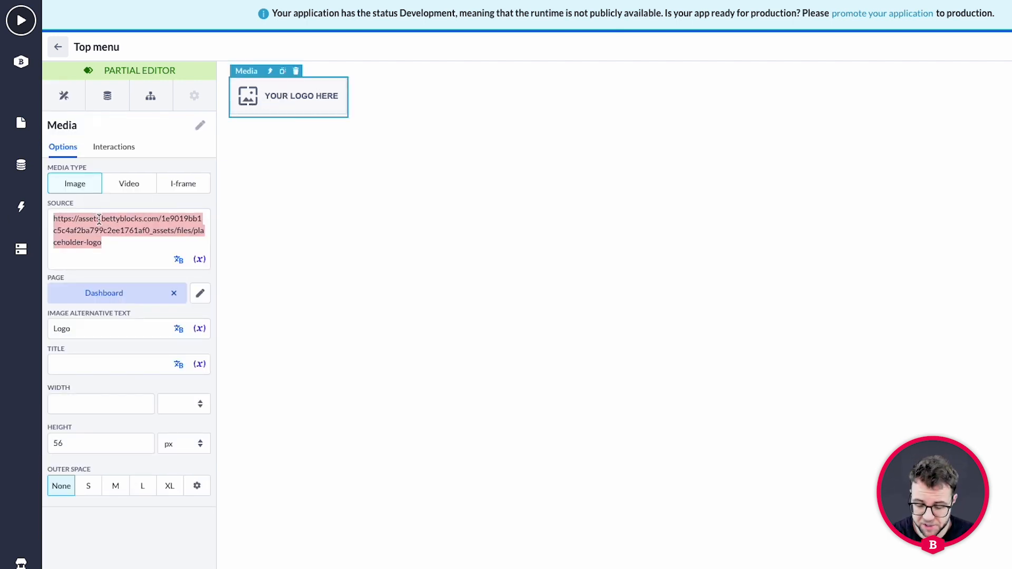
key(BackSpace)
text(https://avatars.githubusercontent.com/u/3342954?s=280&v=4)
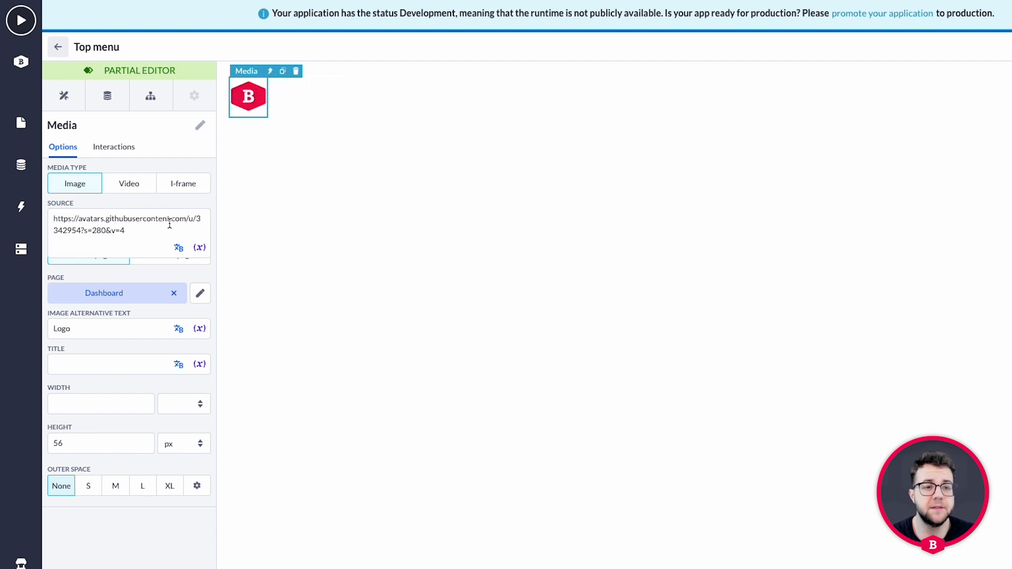
click(345, 201)
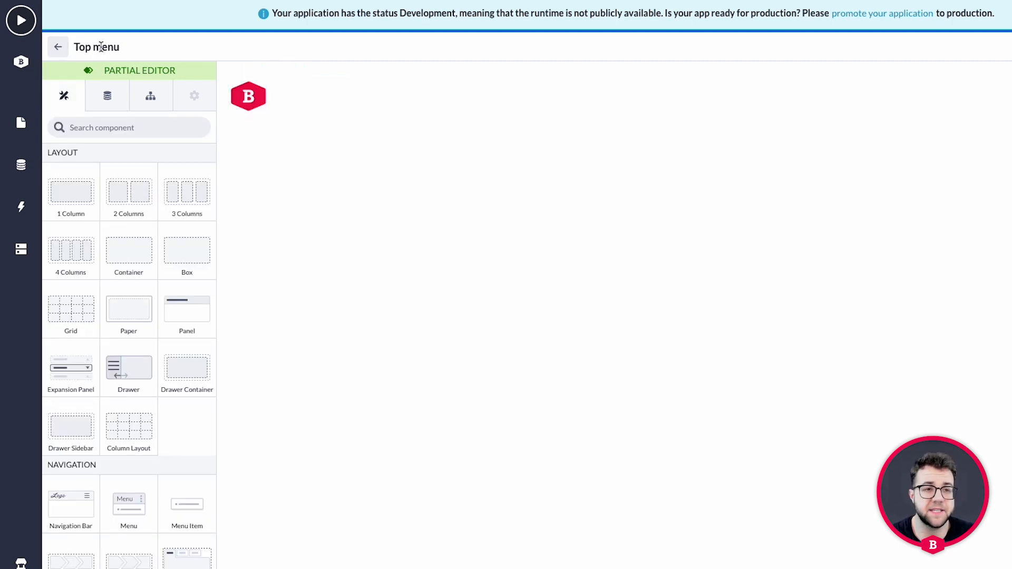
click(57, 48)
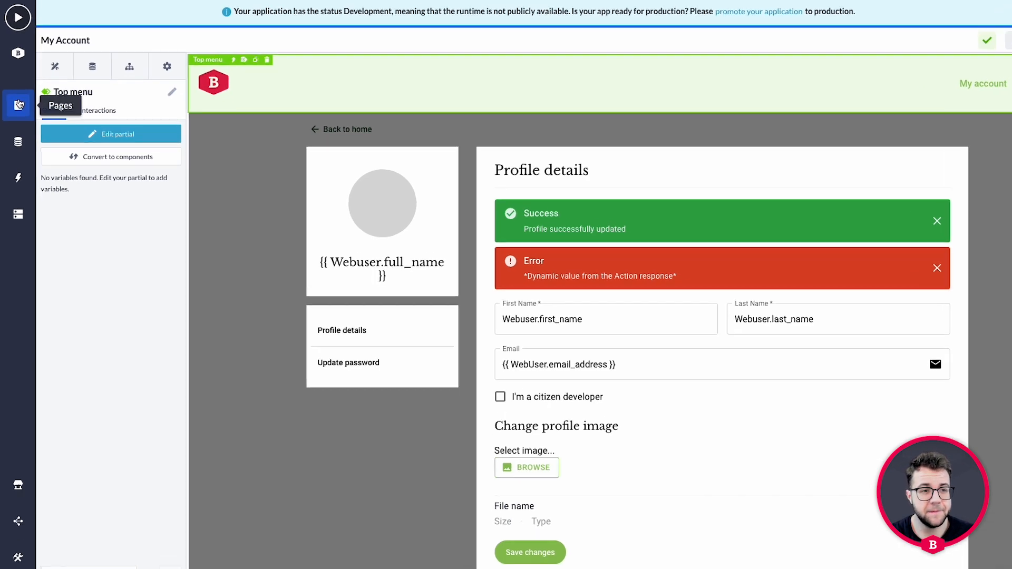
click(18, 104)
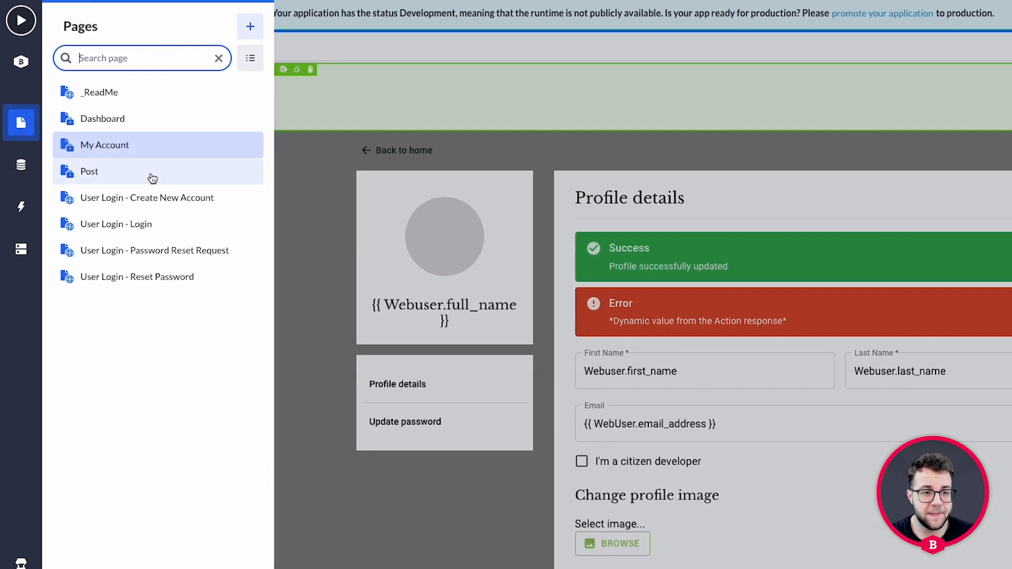
click(113, 153)
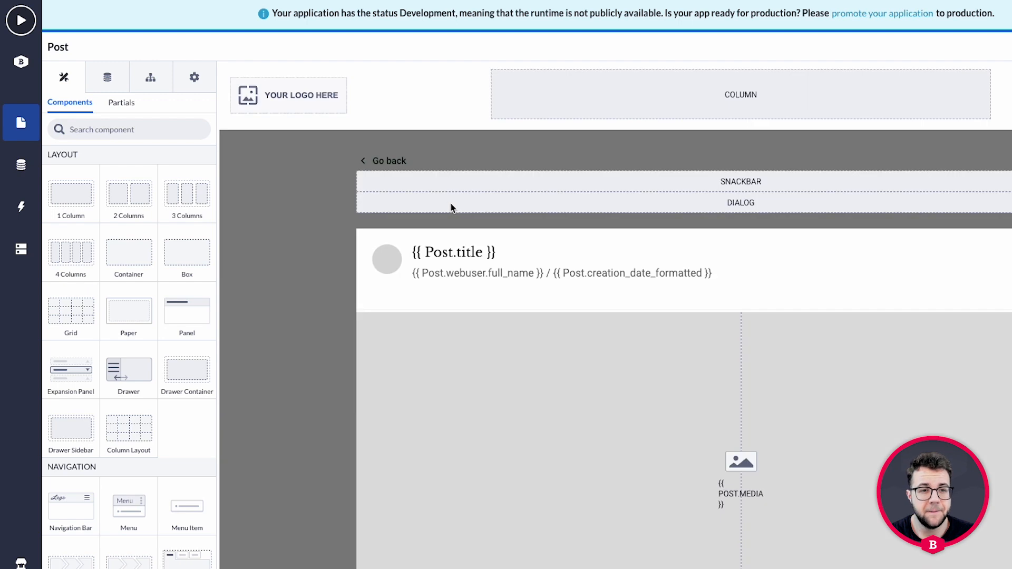
click(282, 96)
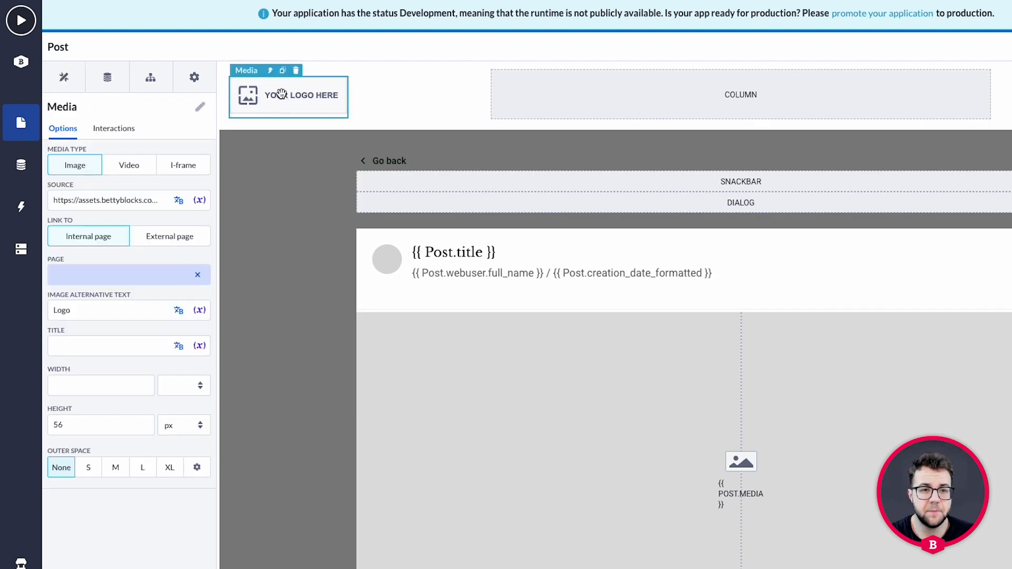
click(123, 201)
key(ctrl+a)
text(https://avatars.githubusercontent.com/u/3342954?s=280&v=4)
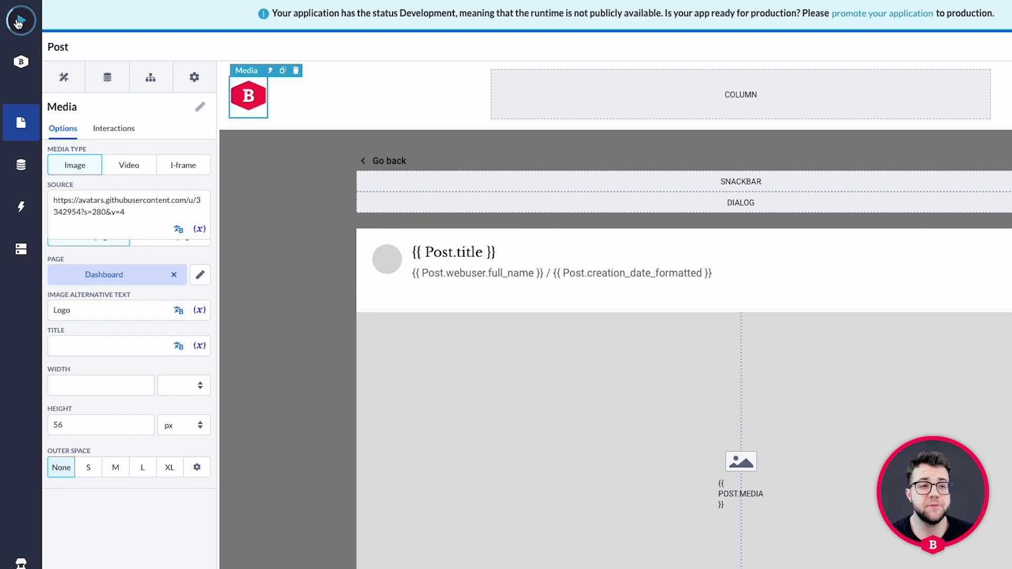
Step: Preview the running Post page to check its header logo, and go back to the page builder
click(17, 21)
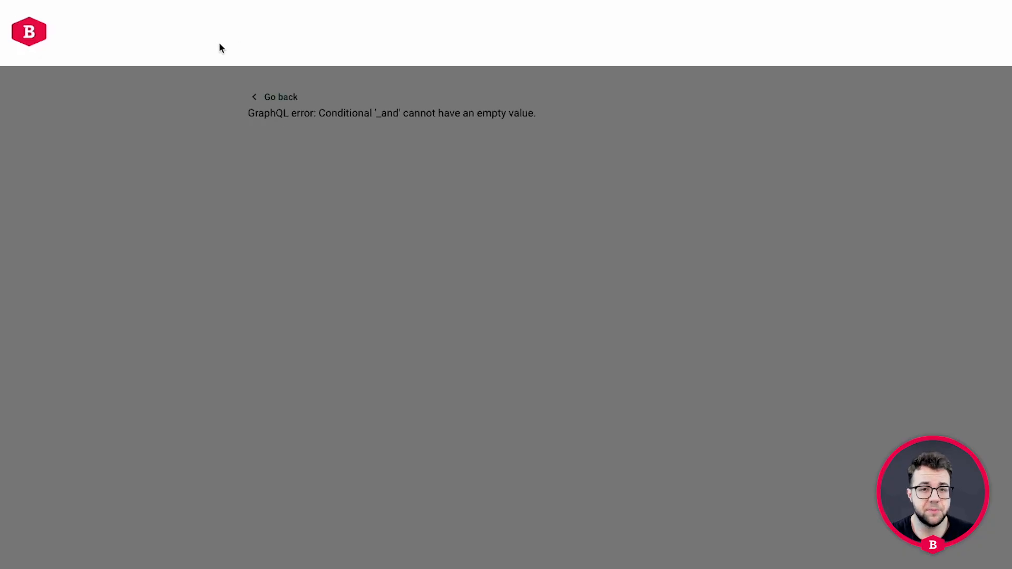
mouse_move(34, 1)
click(44, 26)
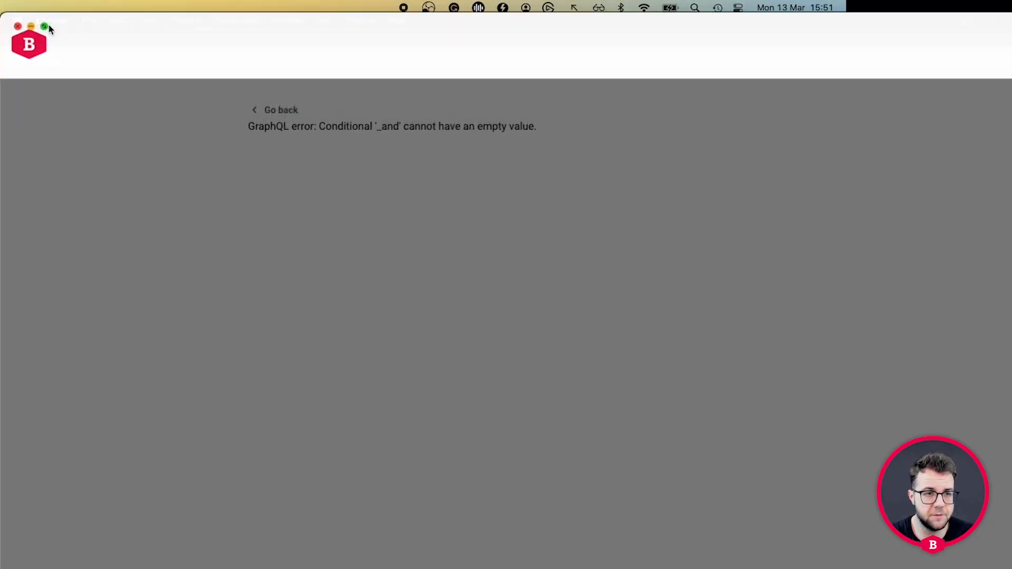
click(524, 34)
click(46, 31)
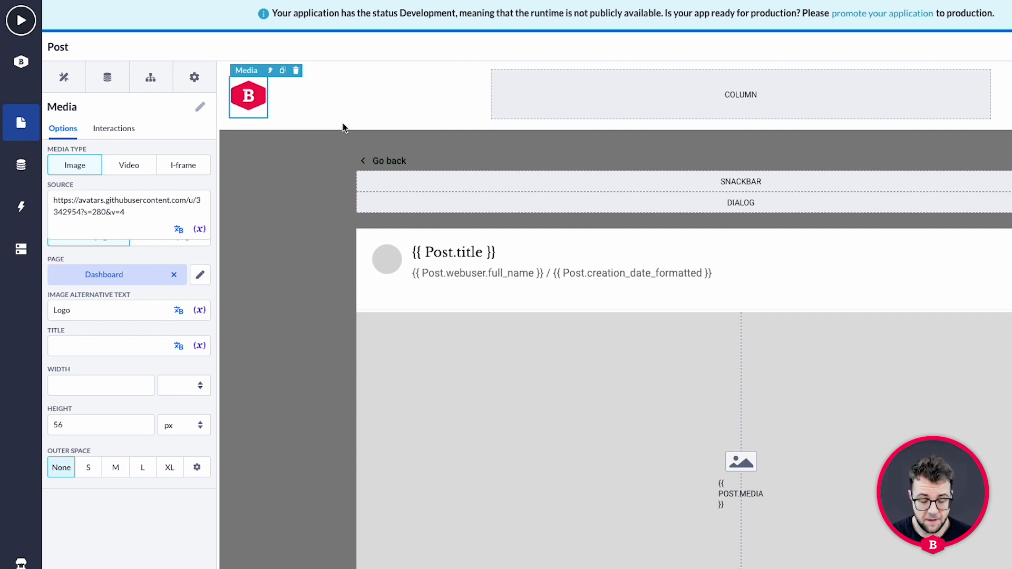
click(21, 122)
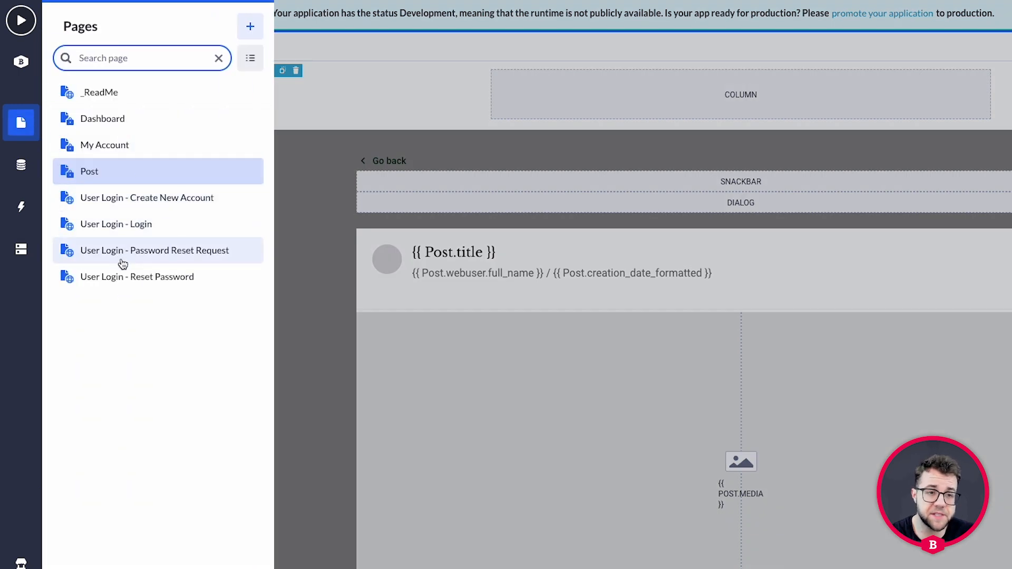
click(114, 201)
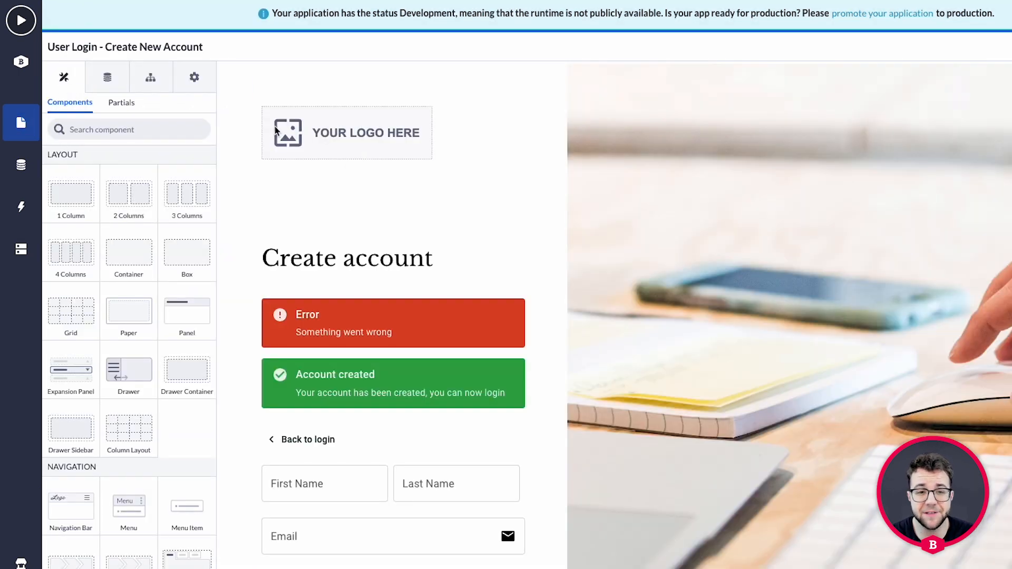
click(312, 131)
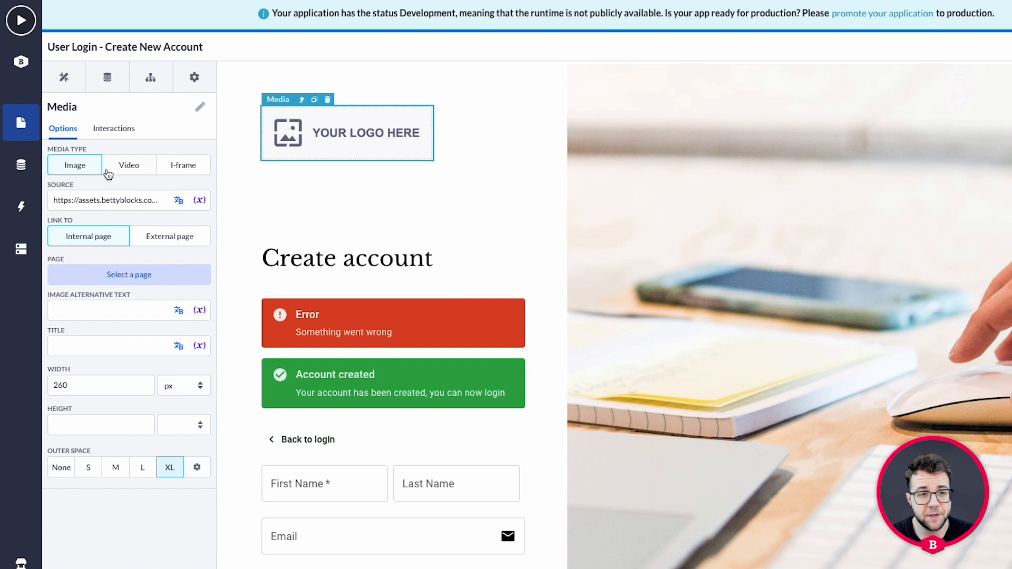
triple_click(129, 196)
text(https://avatars.githubusercontent.com/u/3342954?s=280&v=4)
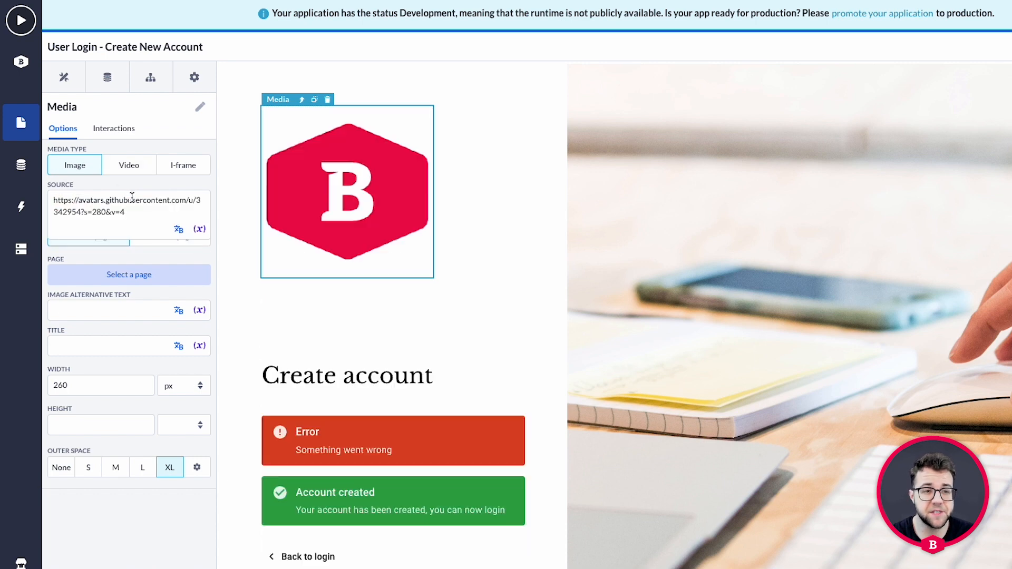
Step: Open the Dashboard page in the page builder
click(19, 123)
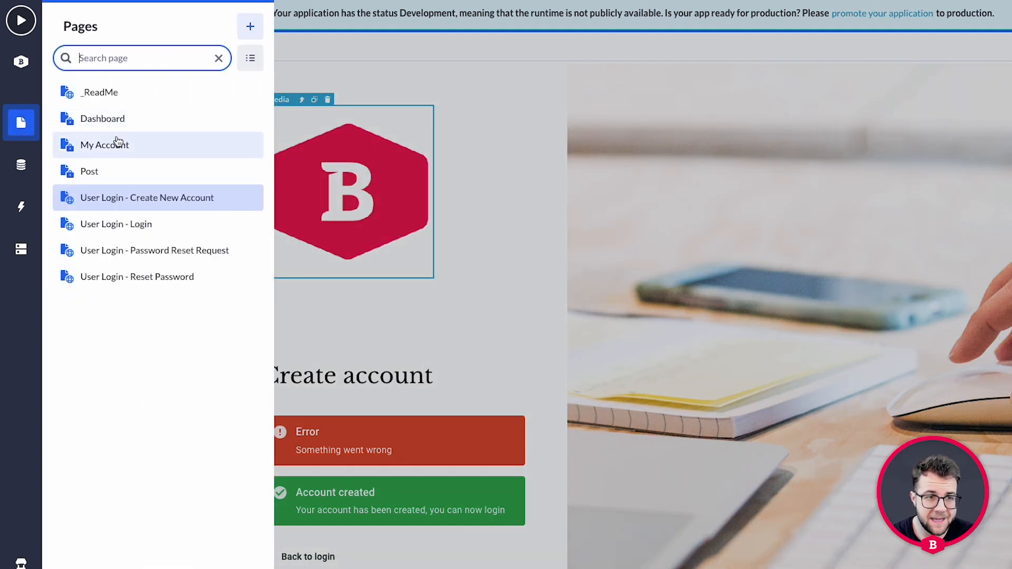
click(116, 125)
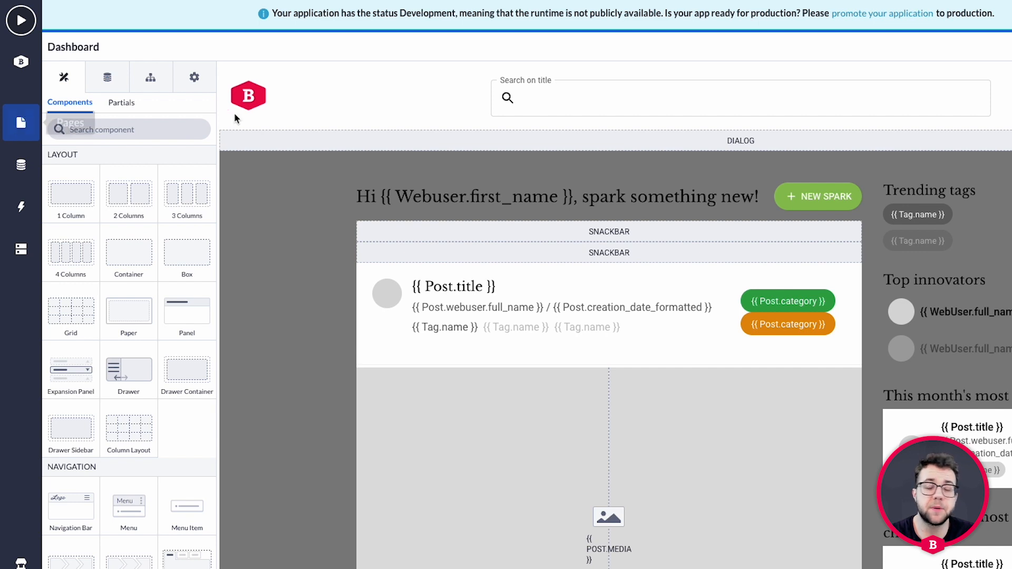
Step: Start adding a new page to the app from the page template gallery
right_click(303, 100)
click(19, 121)
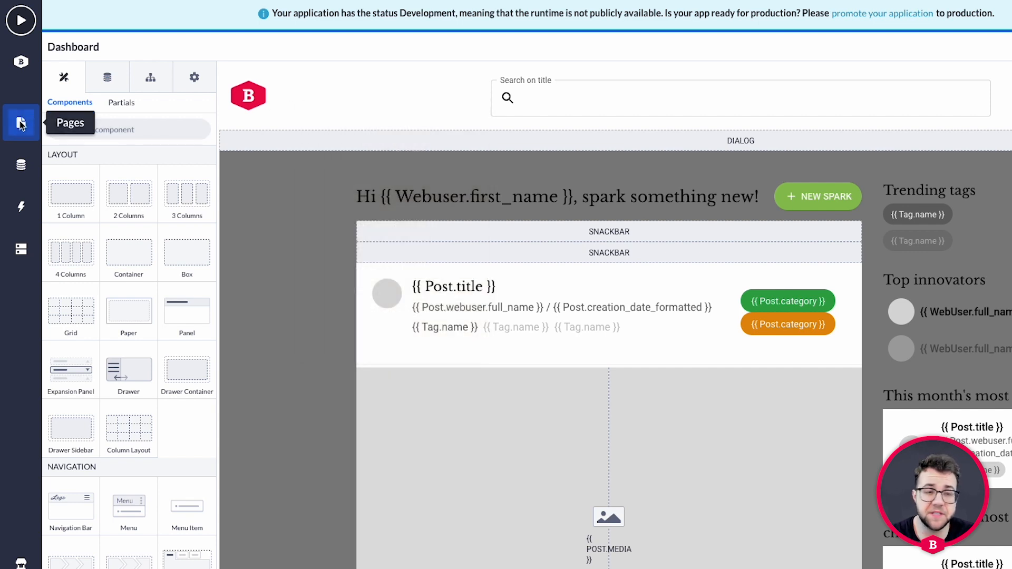
click(20, 121)
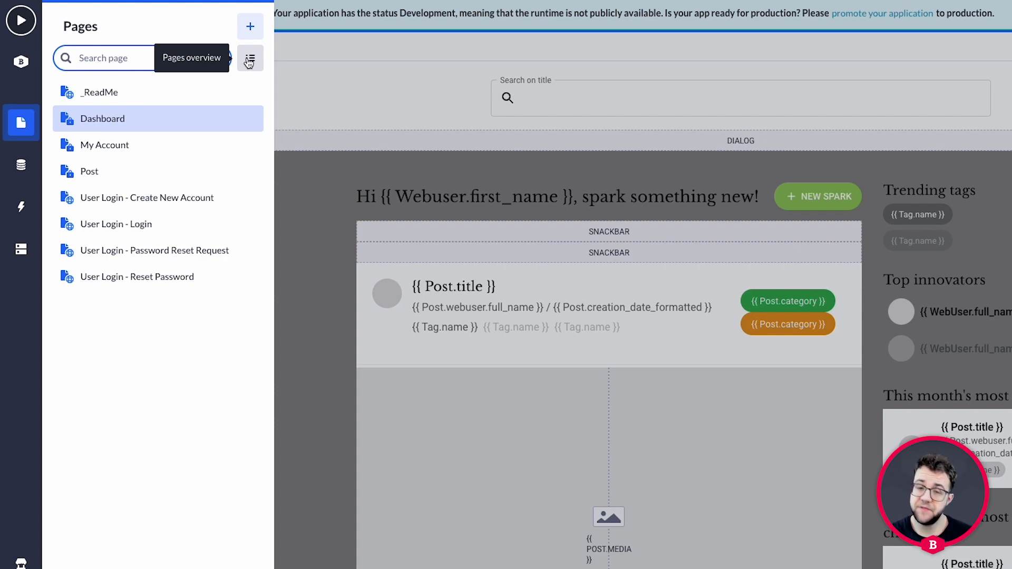
click(252, 29)
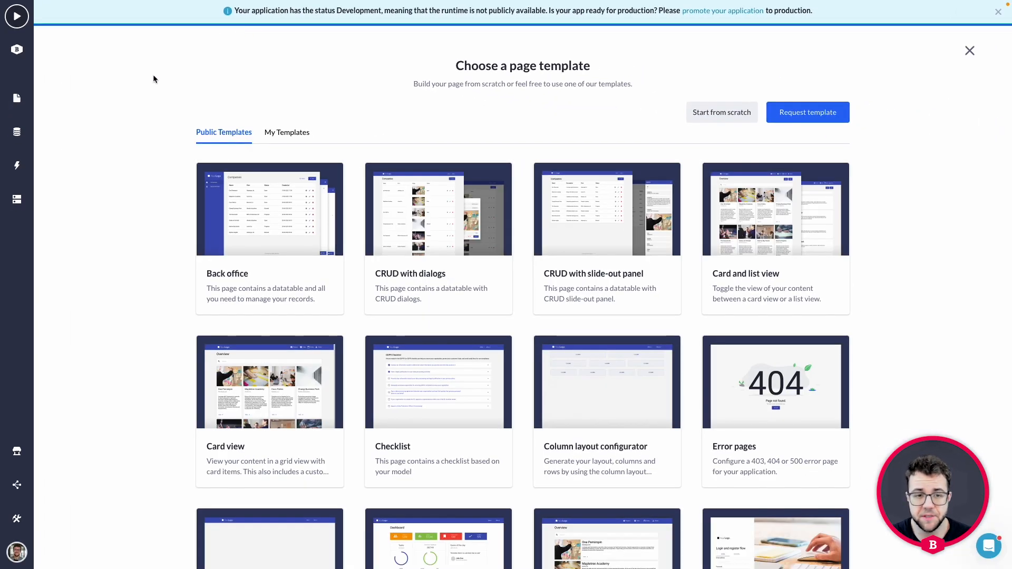
Step: Preview the Card and list view template, toggling between its list and card layouts, and close the preview
scroll(103, 149, down, 1)
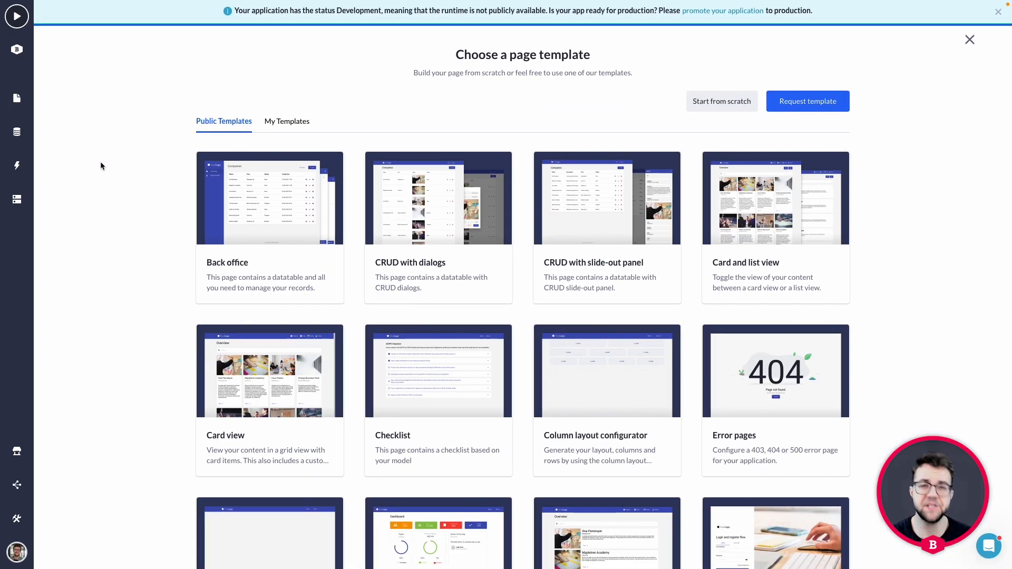
scroll(100, 163, down, 1)
scroll(96, 176, down, 1)
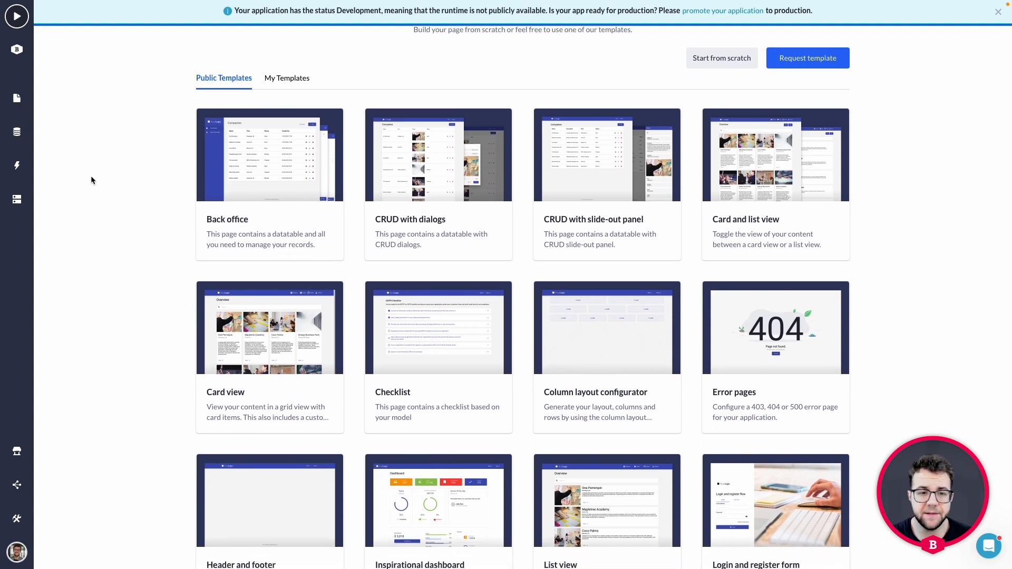
mouse_move(811, 209)
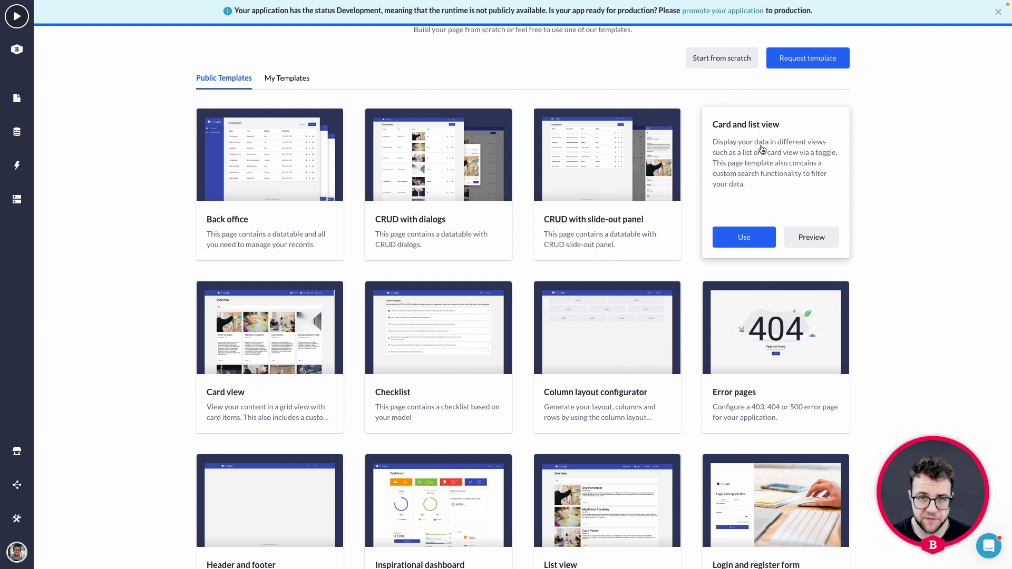
click(820, 241)
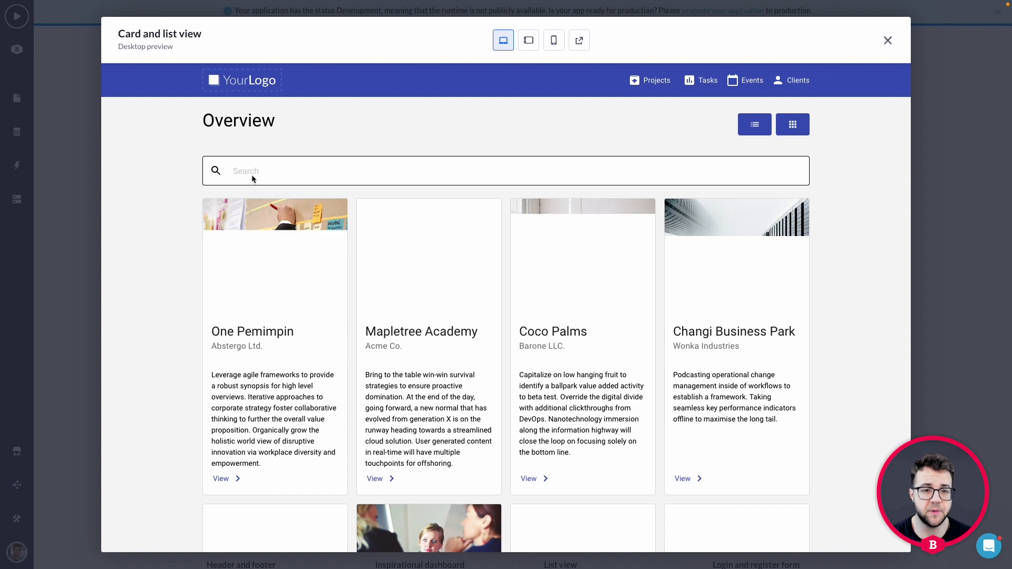
scroll(264, 232, down, 6)
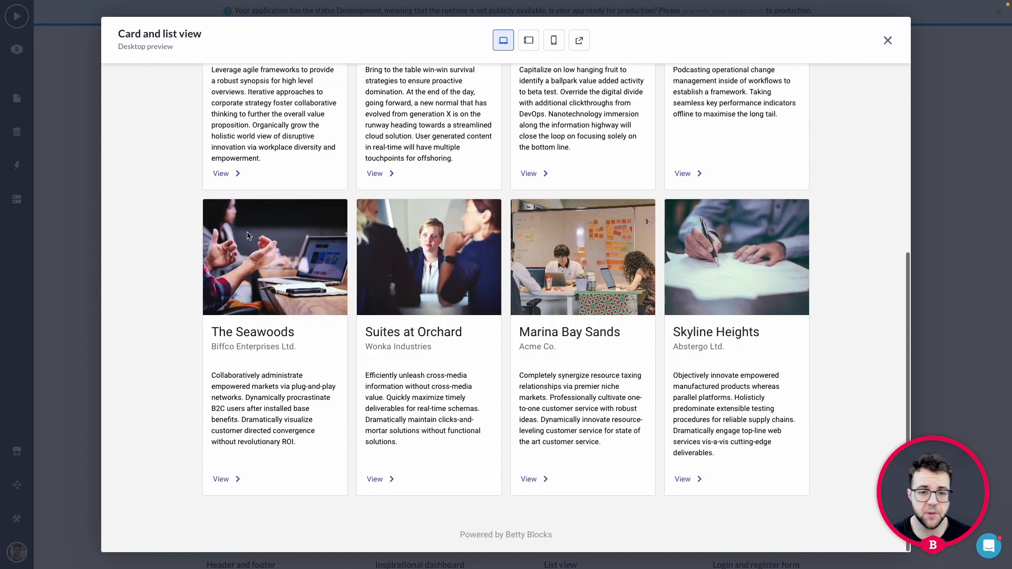
scroll(250, 226, up, 3)
scroll(249, 227, up, 2)
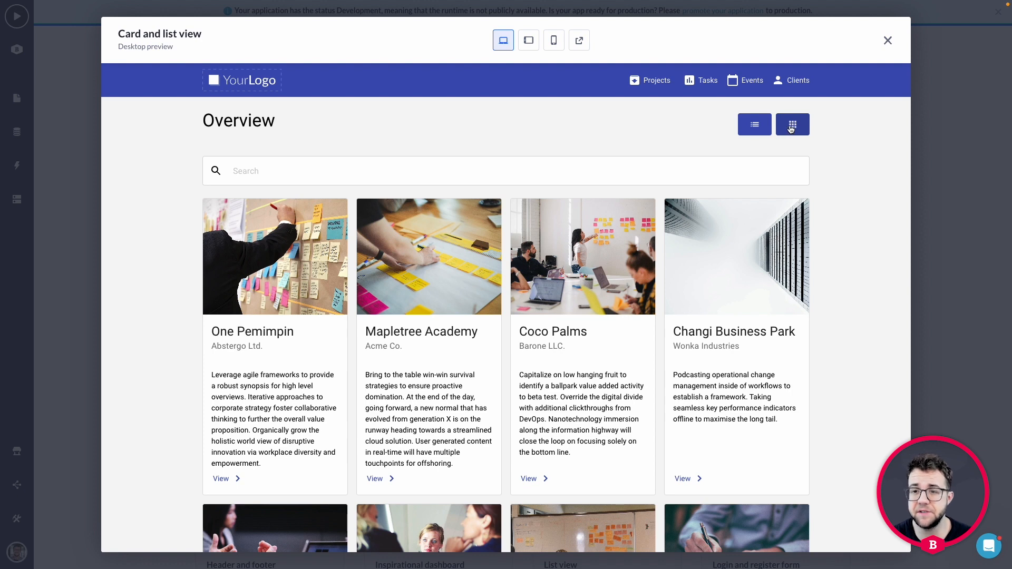
click(755, 126)
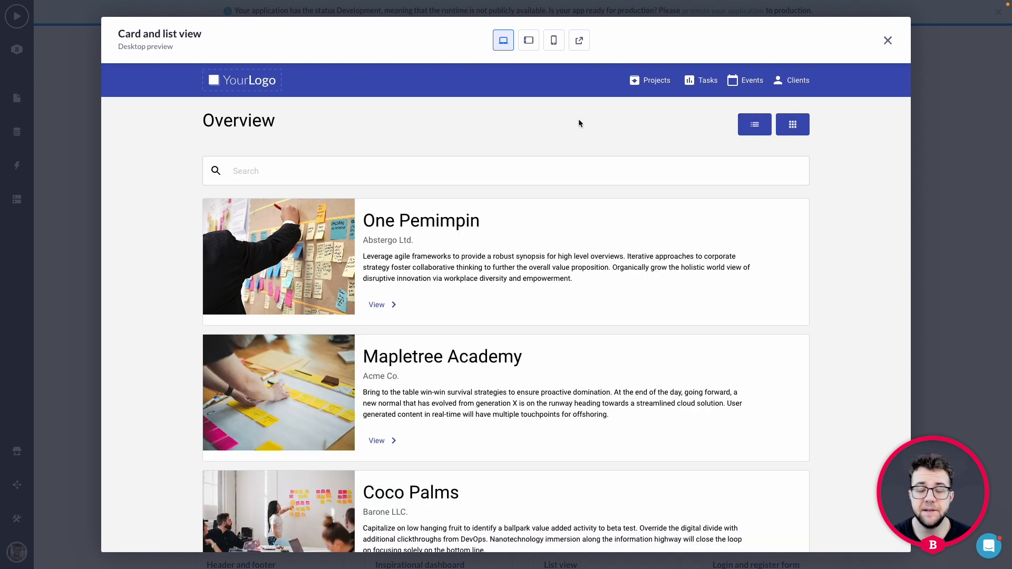
click(791, 128)
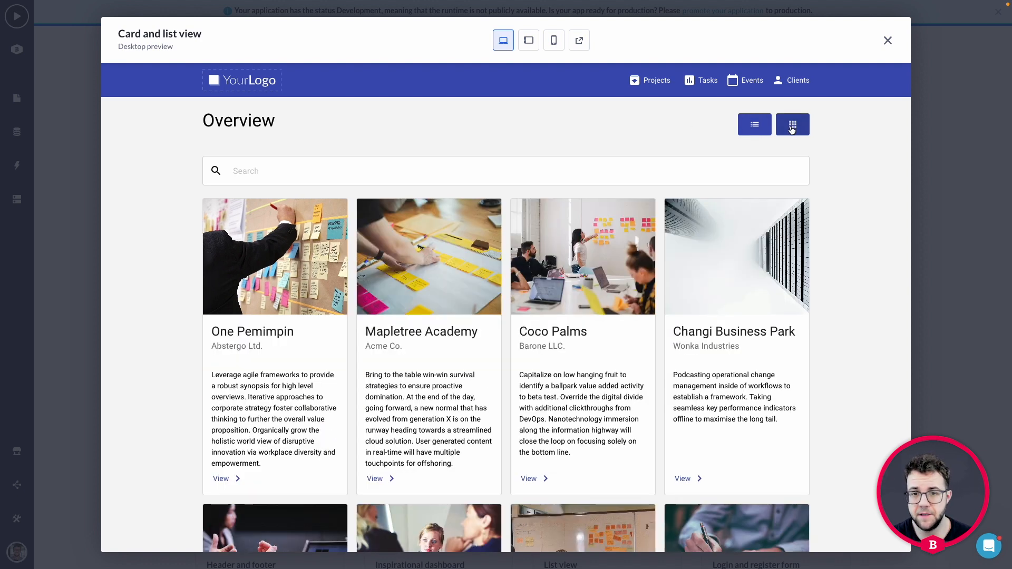
click(755, 126)
click(888, 41)
Step: Create an authenticated page named ideation-overview from the Card and list view template with the Web User authentication profile
mouse_move(766, 189)
click(748, 235)
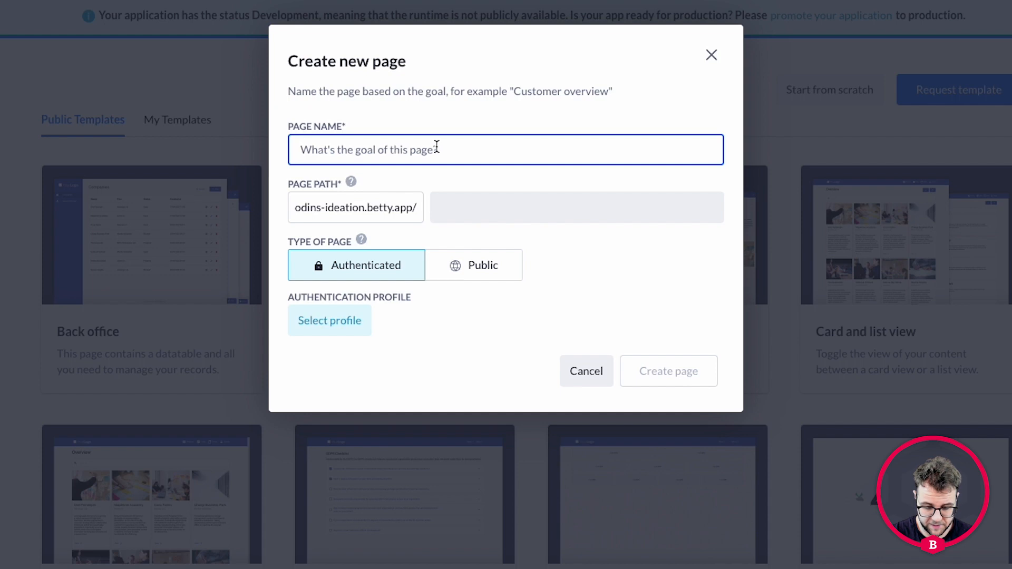
text(ideation-overview)
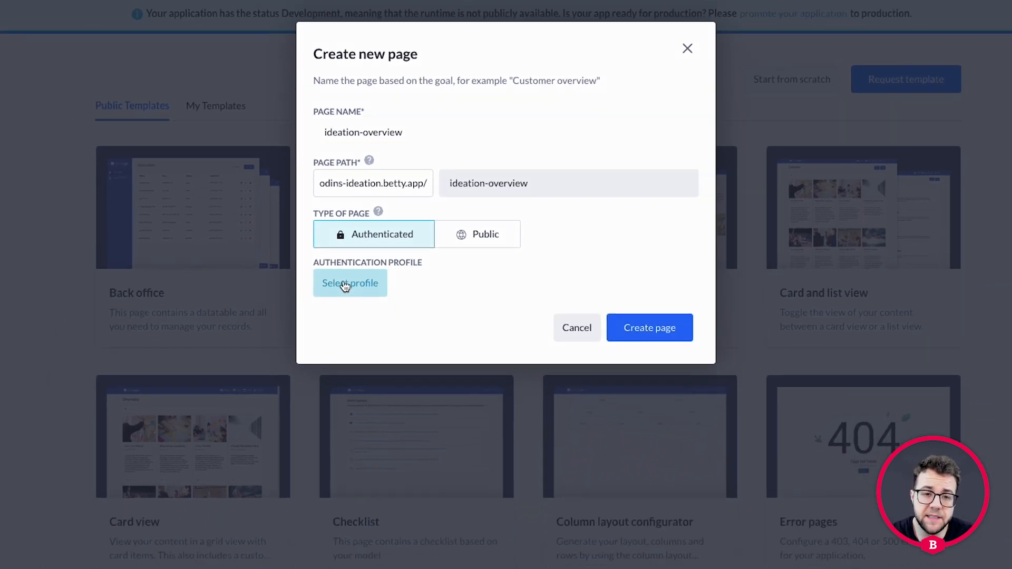
click(333, 314)
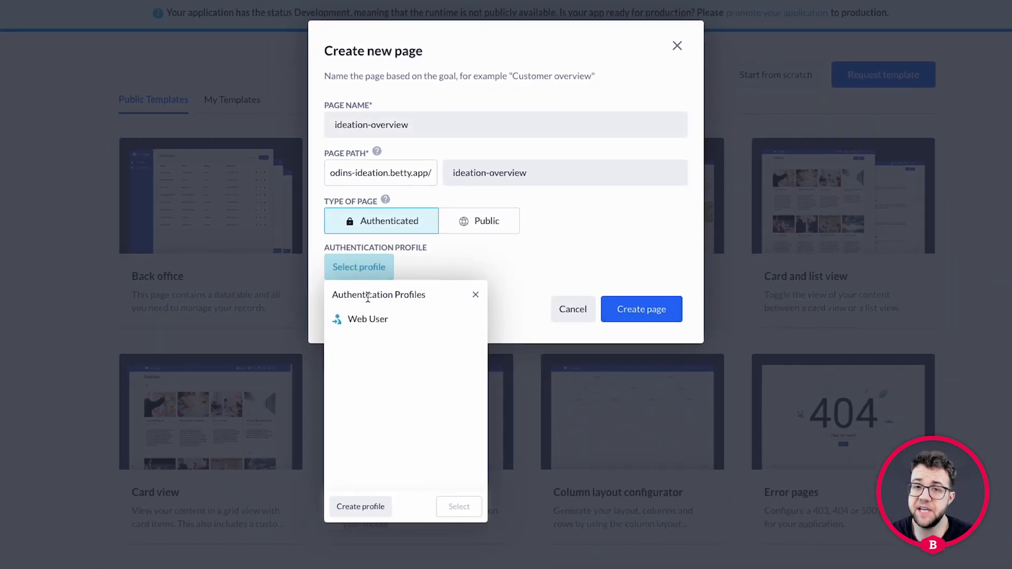
click(367, 319)
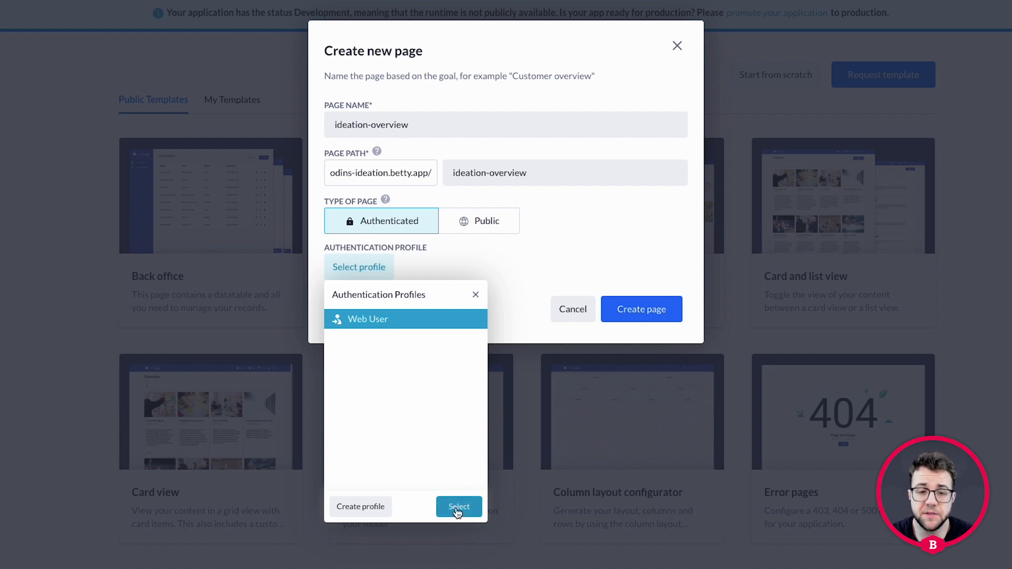
click(458, 508)
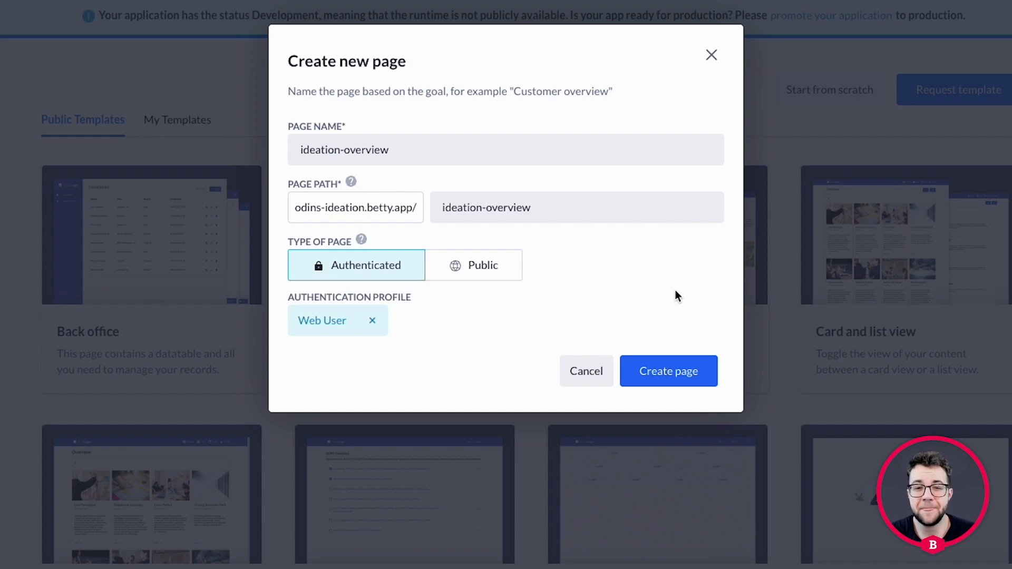
click(668, 377)
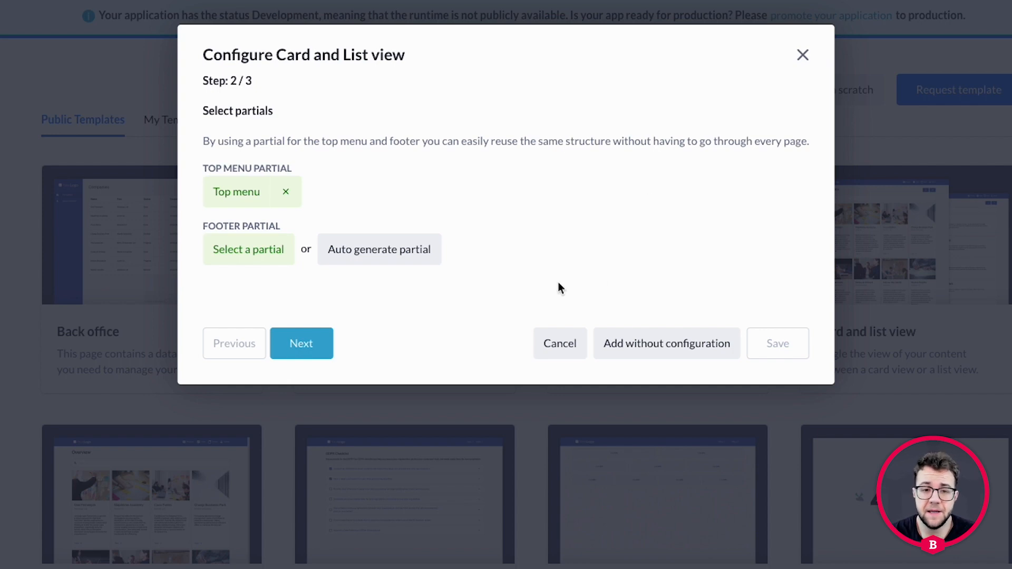
Step: Continue past the partials configuration and set the Card and List view's model to Post
click(303, 343)
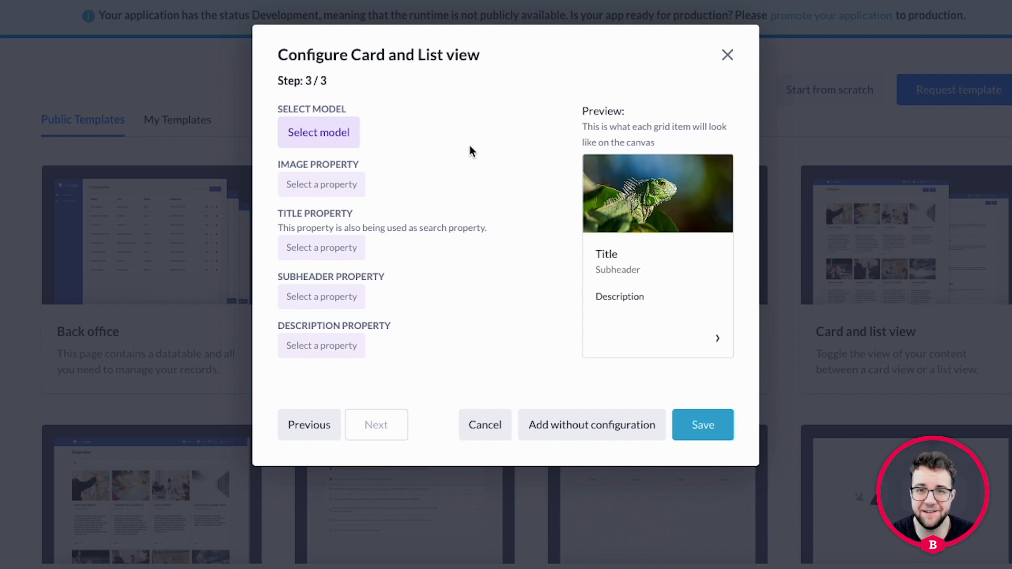
click(312, 138)
scroll(405, 237, down, 4)
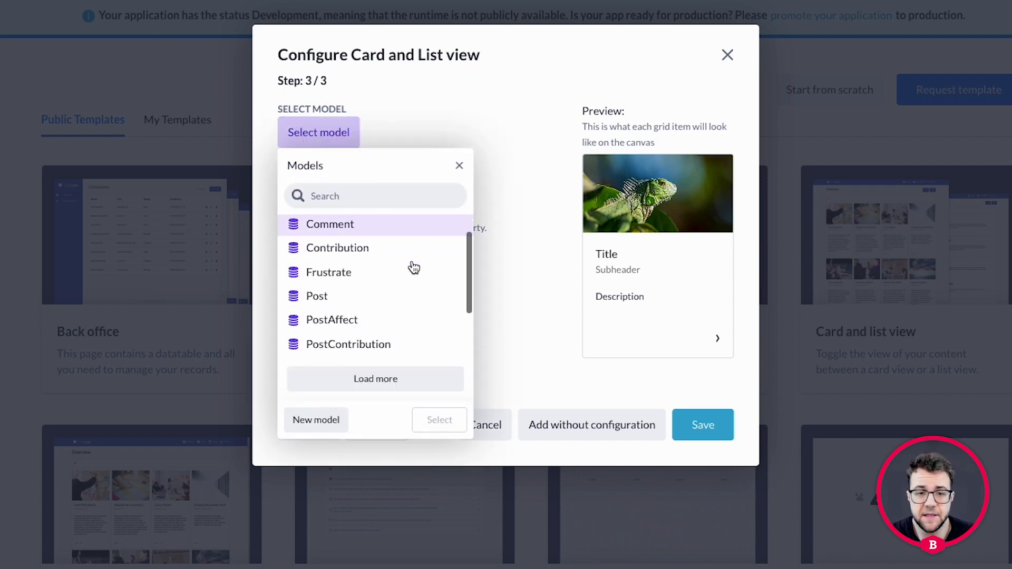
click(356, 275)
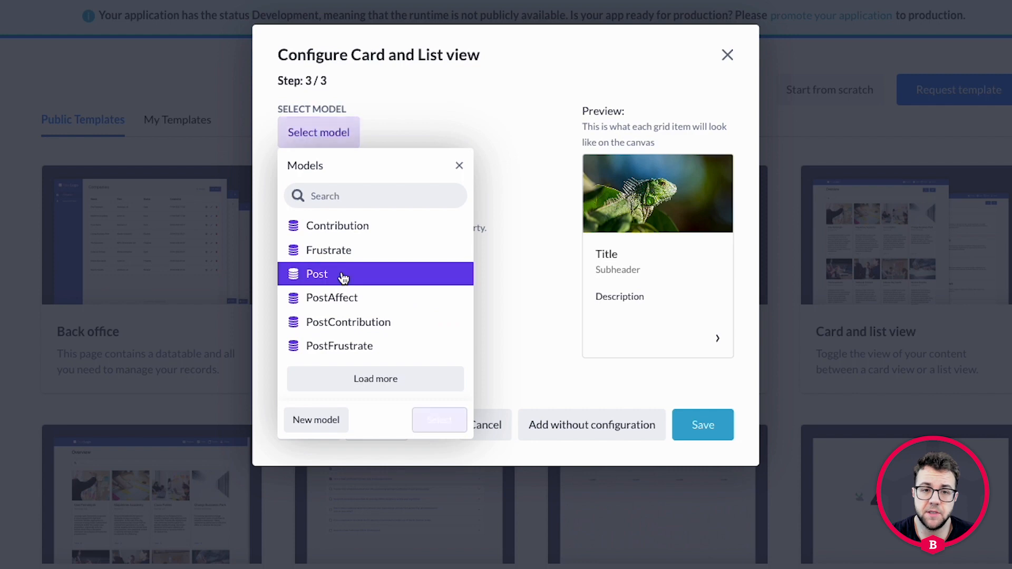
click(441, 420)
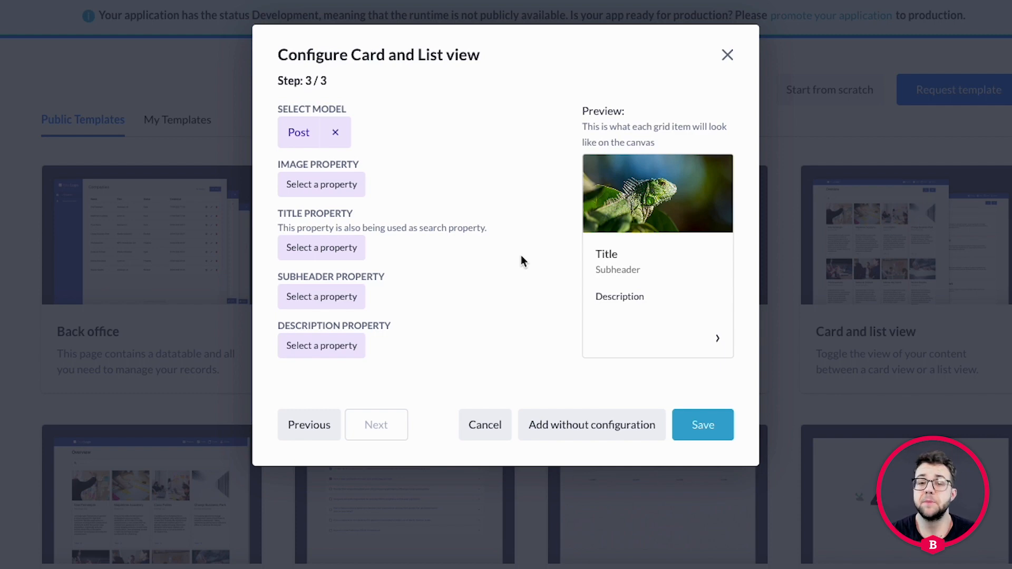
Step: Set the image property of the Card and List view to the Post model's Media property
click(302, 191)
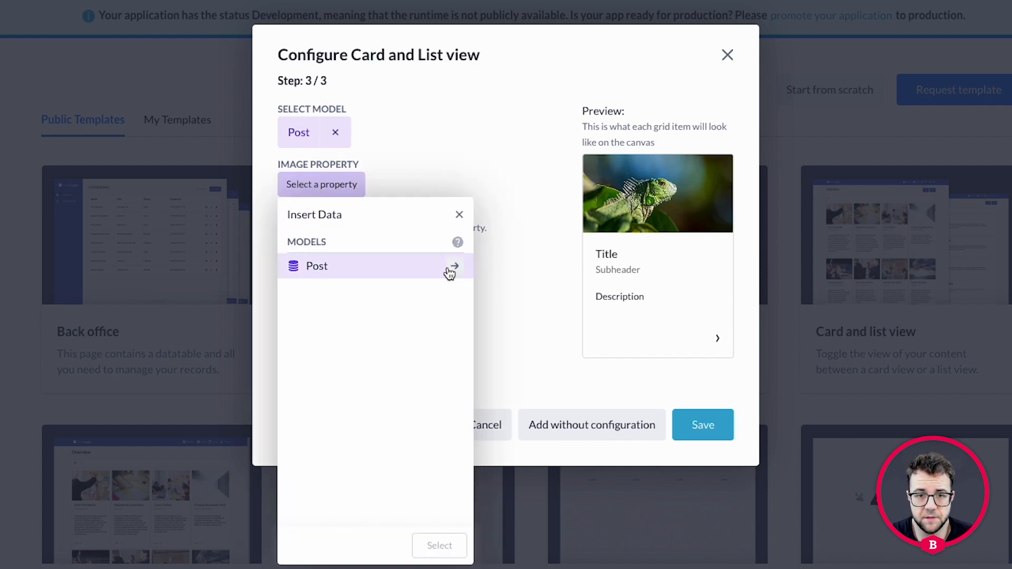
click(350, 268)
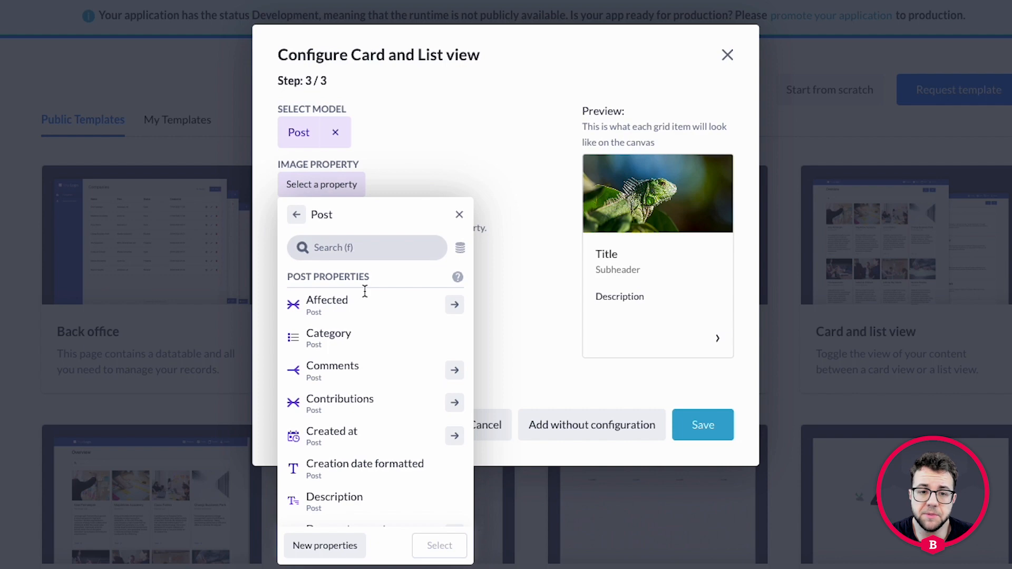
scroll(349, 330, down, 1)
scroll(349, 330, down, 6)
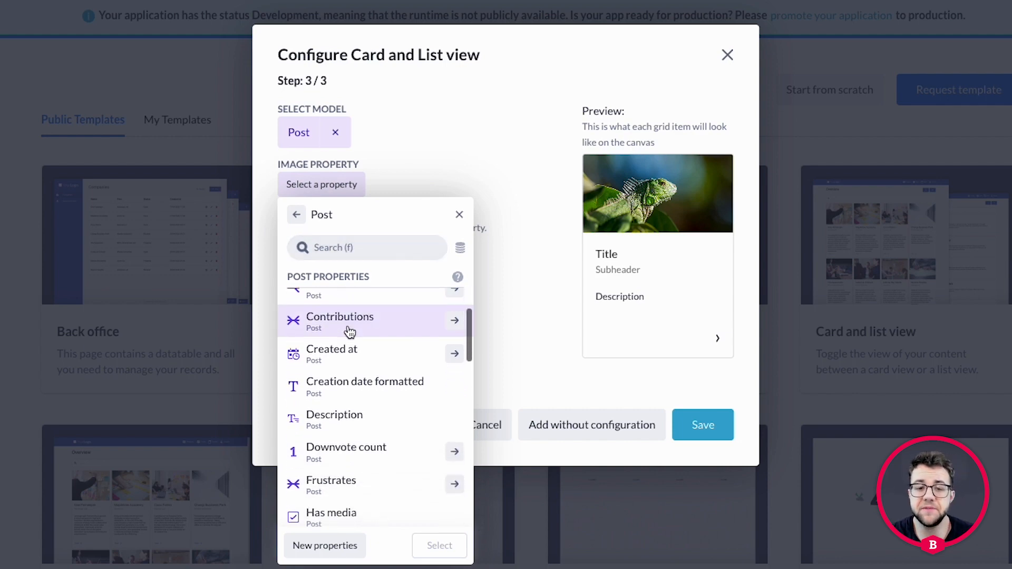
scroll(350, 340, down, 3)
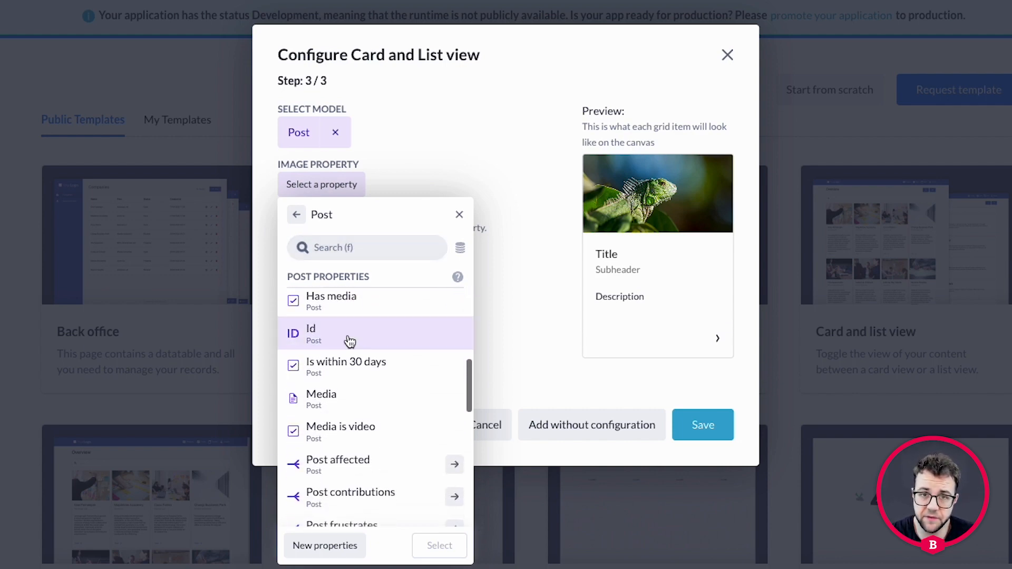
click(336, 394)
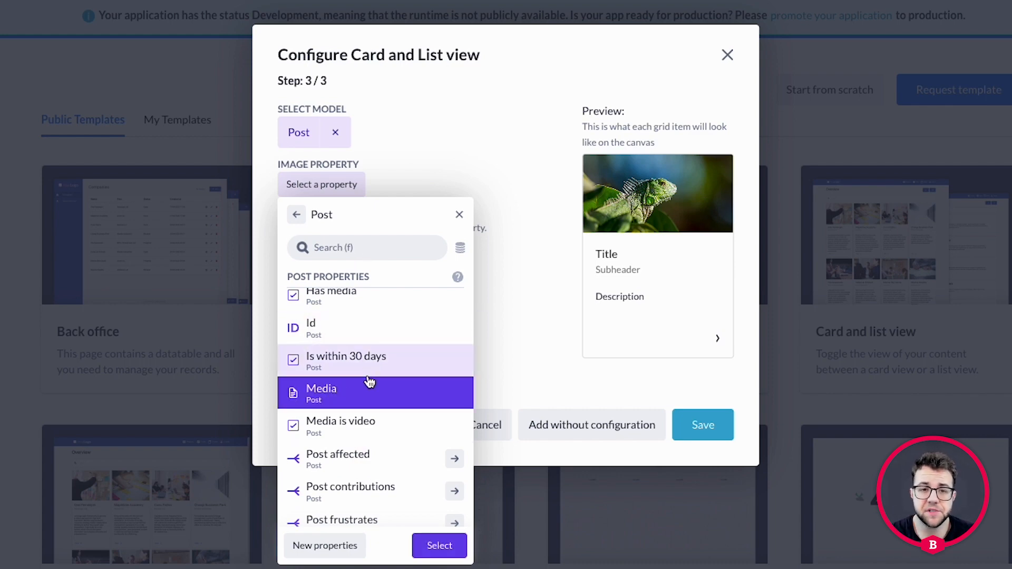
scroll(394, 495, down, 1)
click(434, 548)
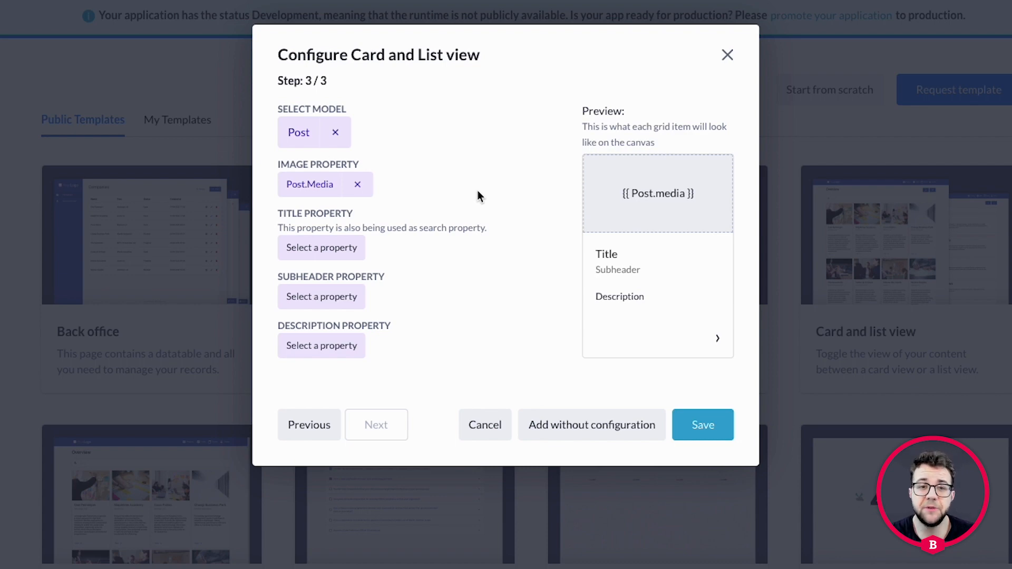
Step: Set the title property of the Card and List view to the Post model's Title property
click(309, 252)
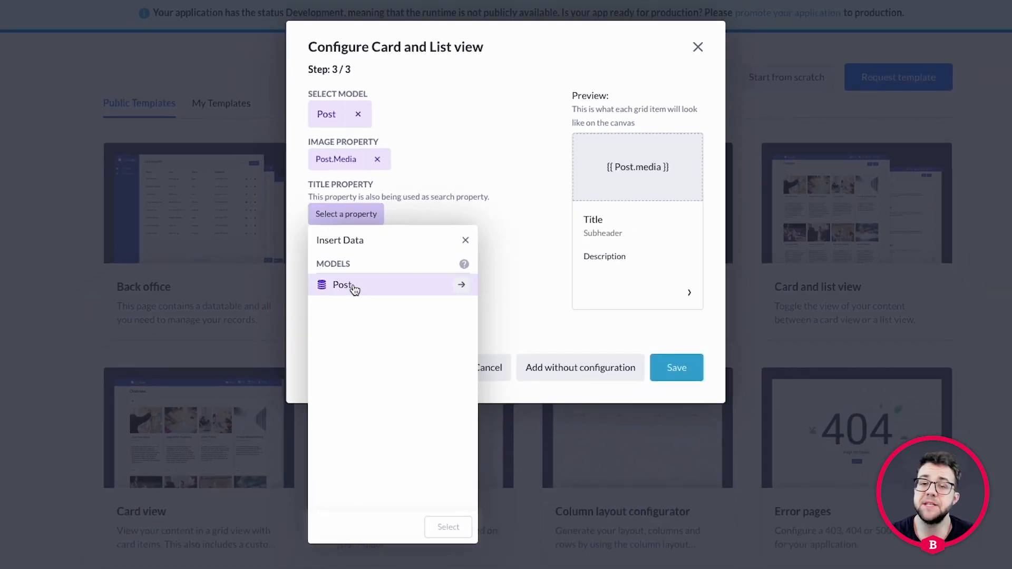
click(353, 288)
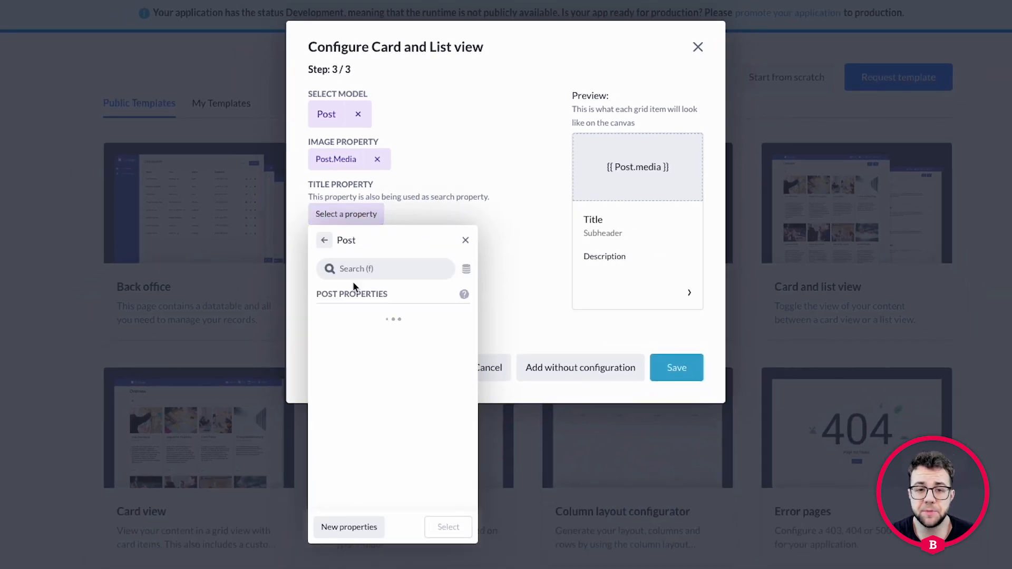
scroll(379, 339, down, 3)
scroll(379, 339, down, 8)
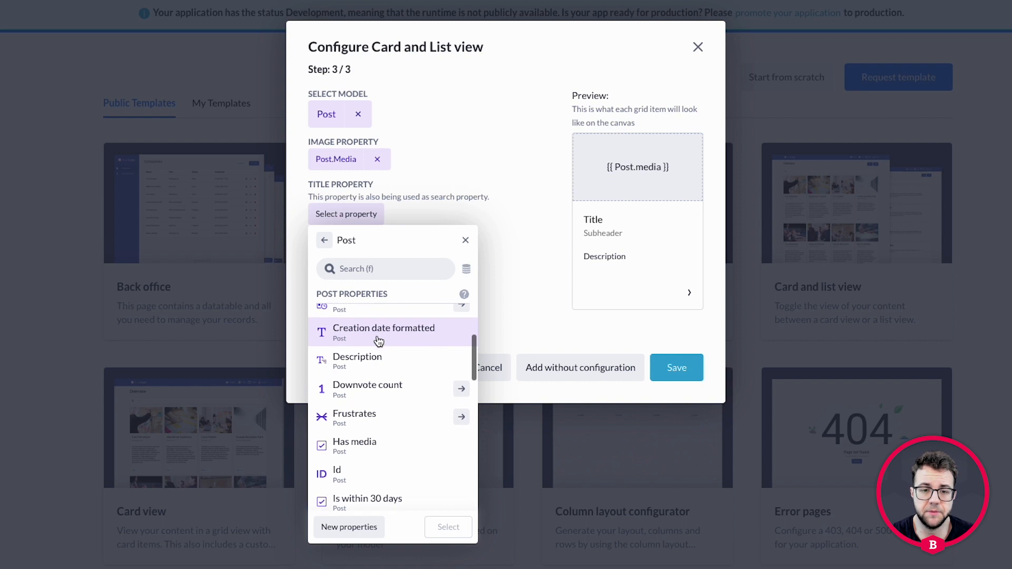
scroll(378, 344, down, 2)
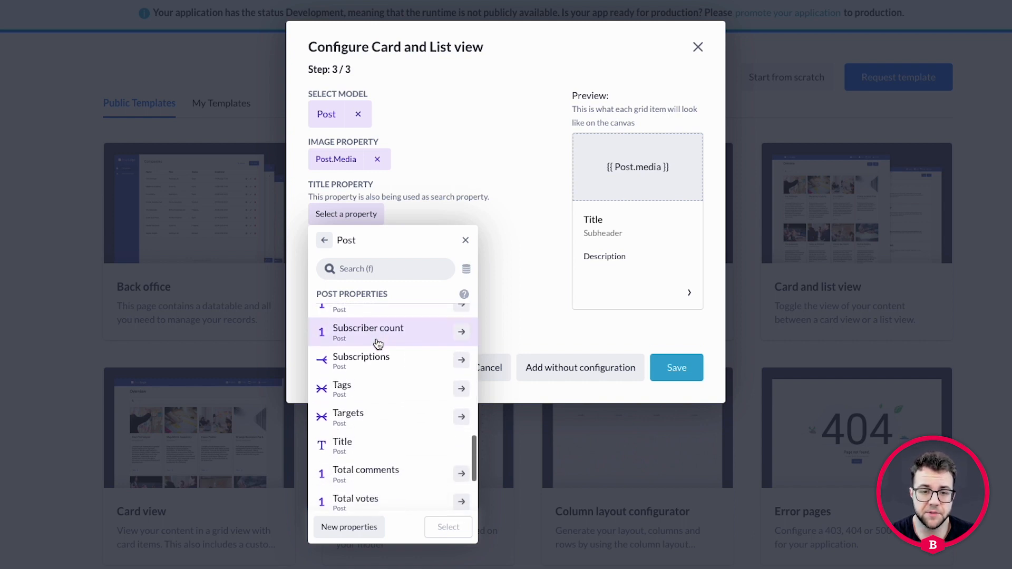
click(359, 438)
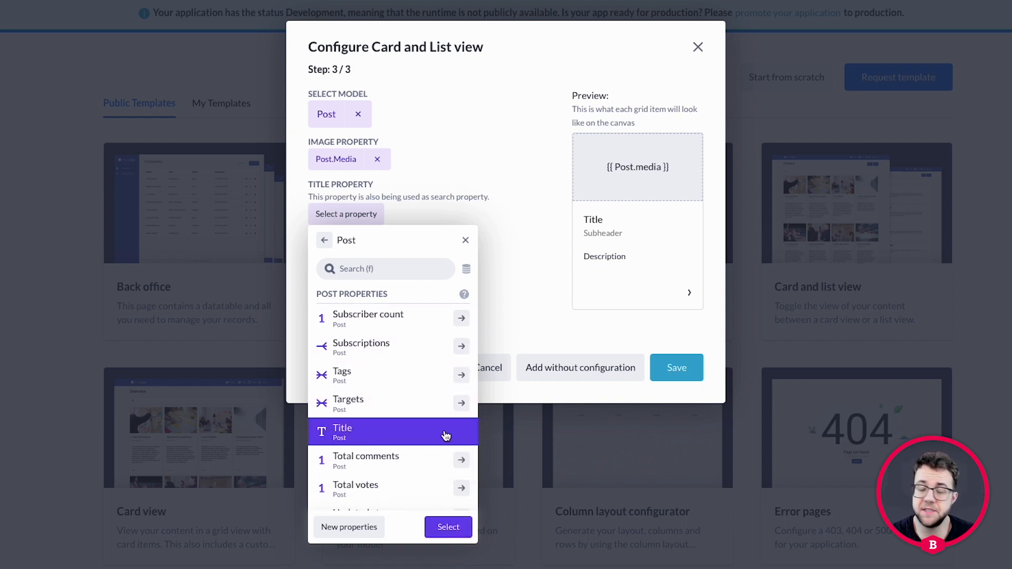
click(448, 527)
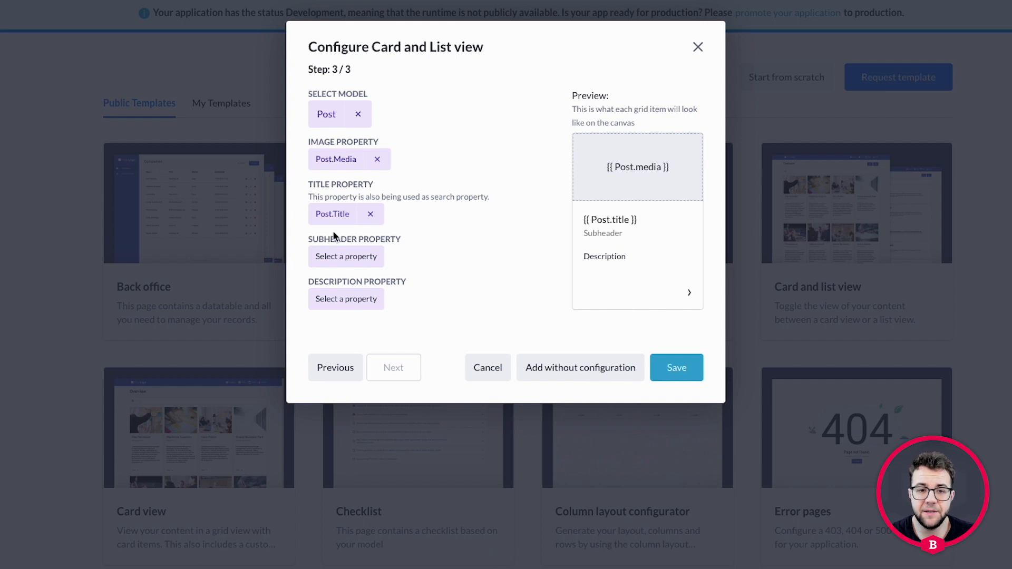
Step: Set the description property of the Card and List view to the Post model's Description property and save the configuration
click(337, 309)
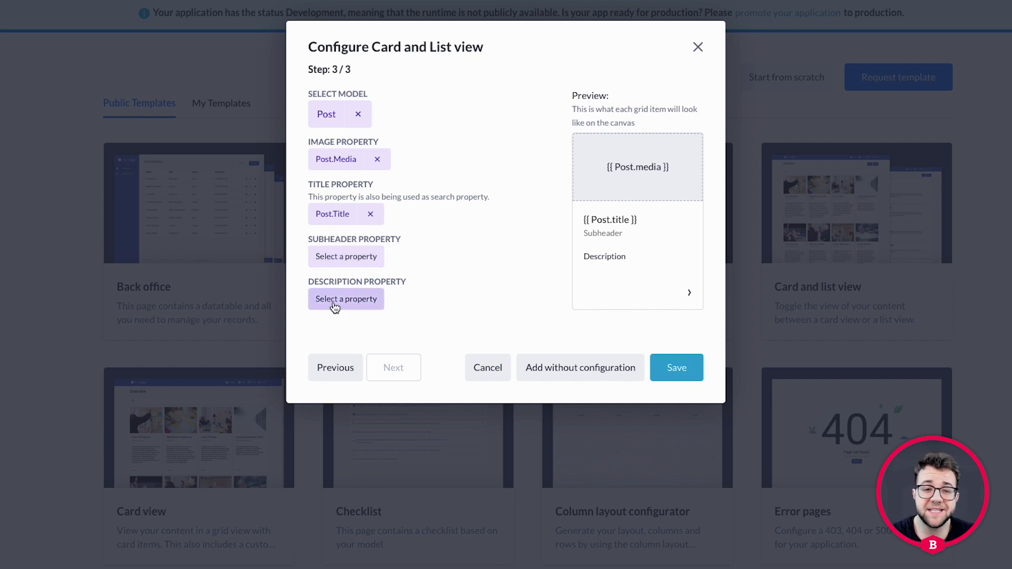
click(409, 293)
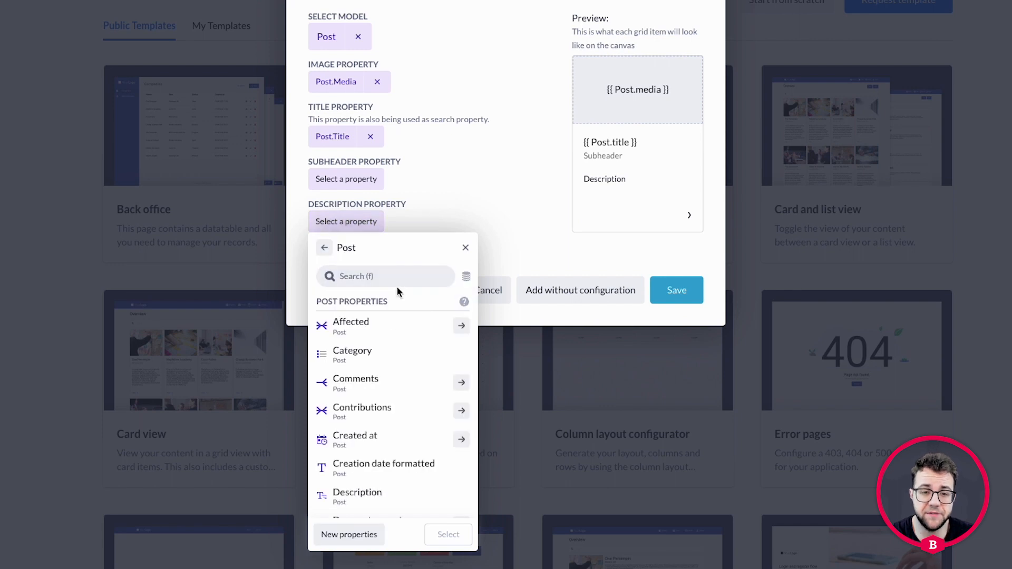
click(395, 278)
text(des)
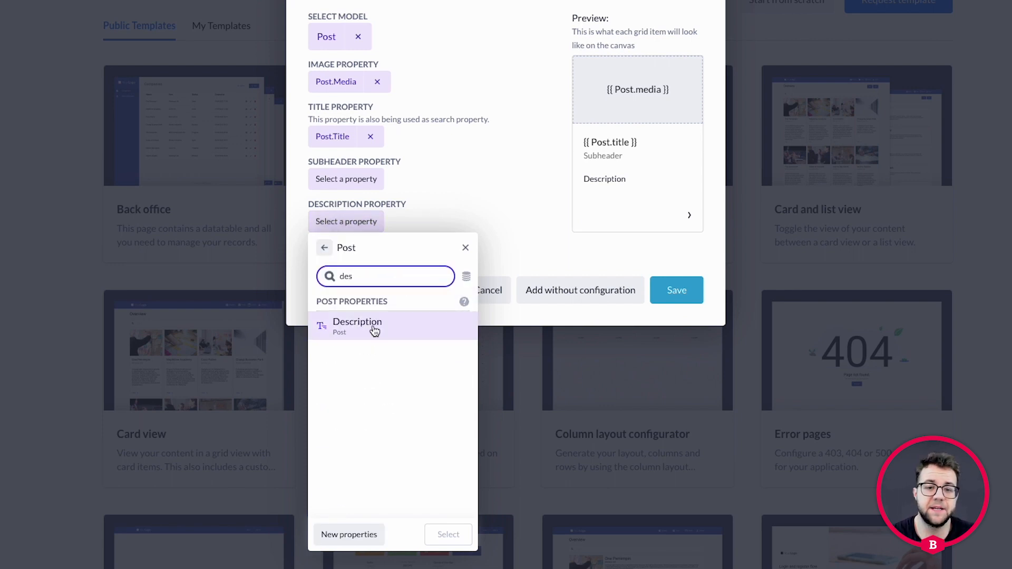
click(404, 343)
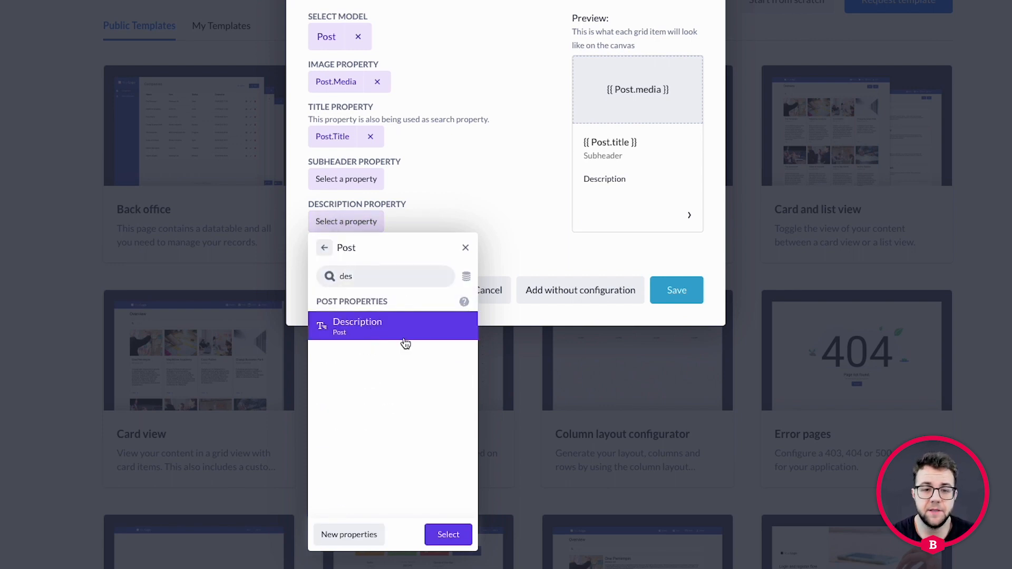
click(448, 534)
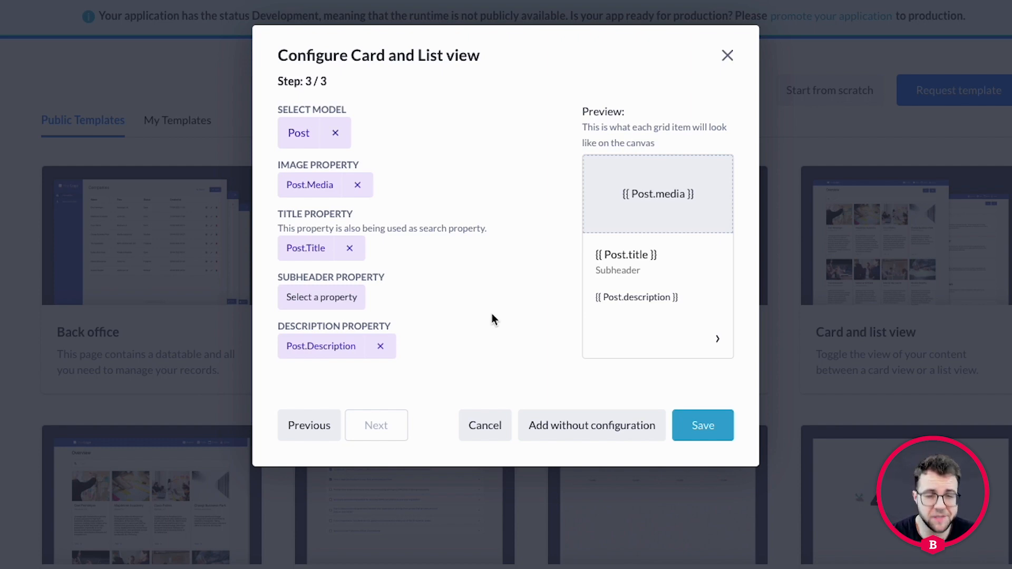
click(698, 431)
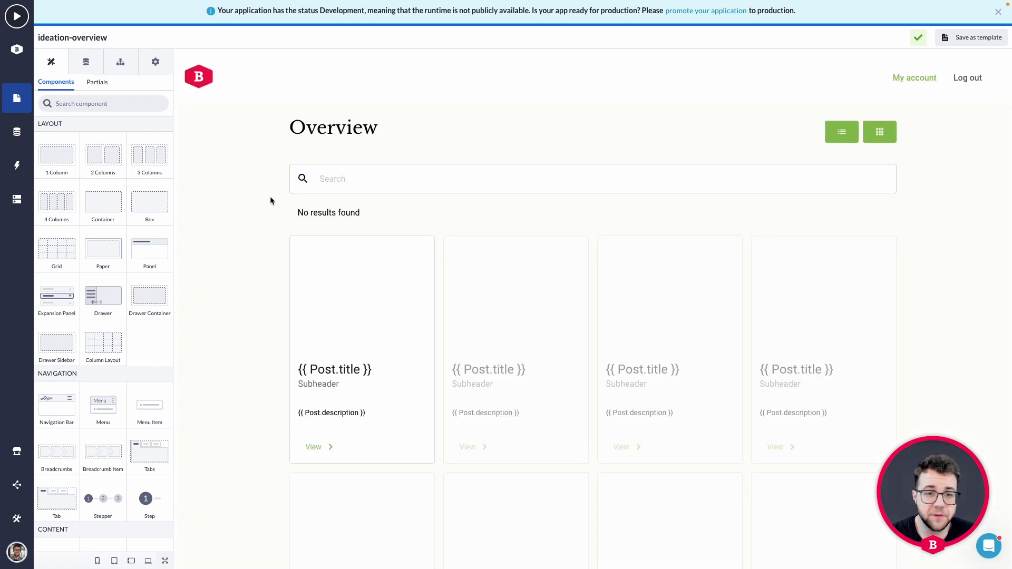
Step: Look over the new overview page and switch its live preview between the list and card views
scroll(248, 221, down, 5)
scroll(249, 217, up, 3)
scroll(250, 218, up, 2)
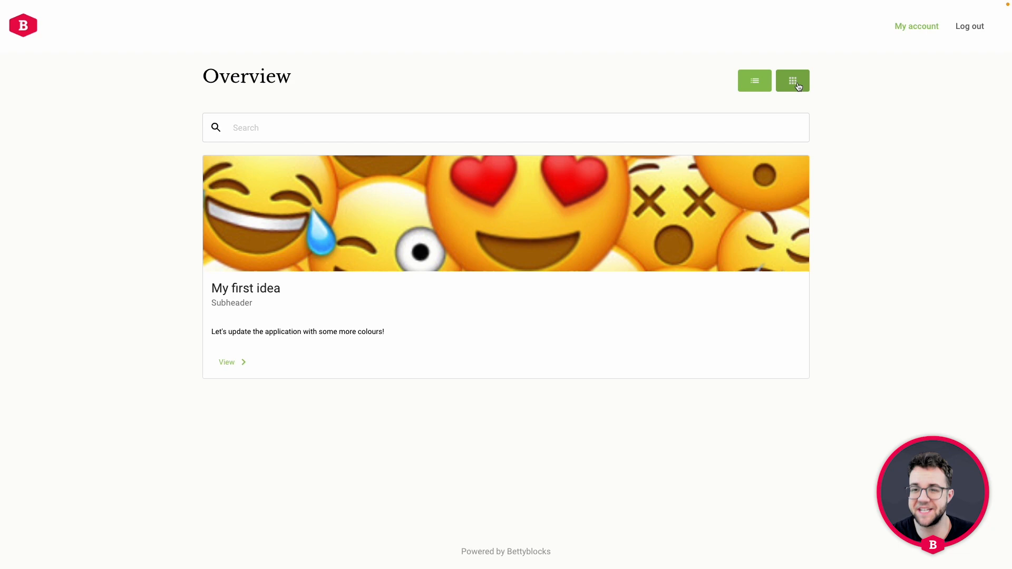
click(756, 83)
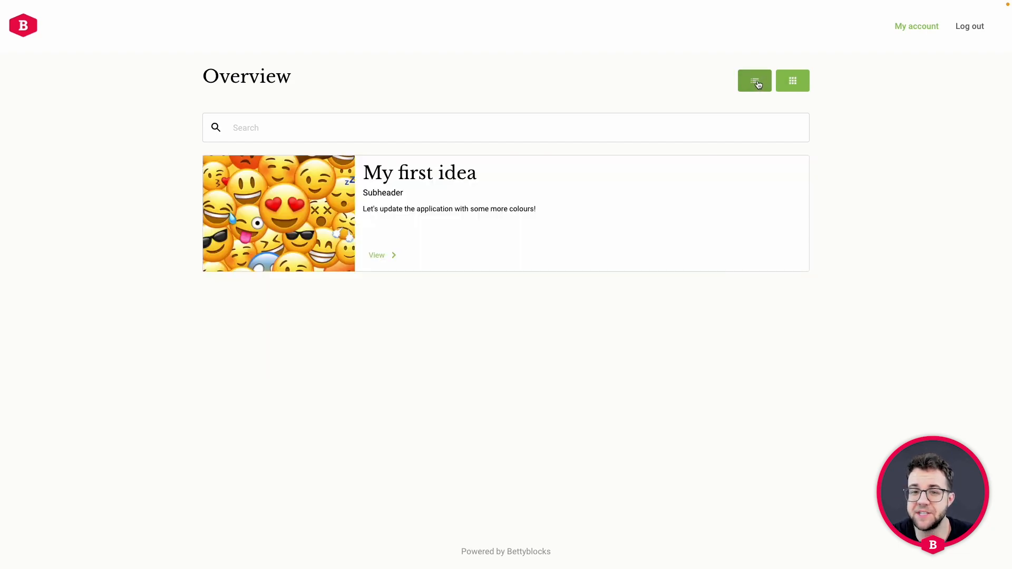
click(792, 83)
click(749, 84)
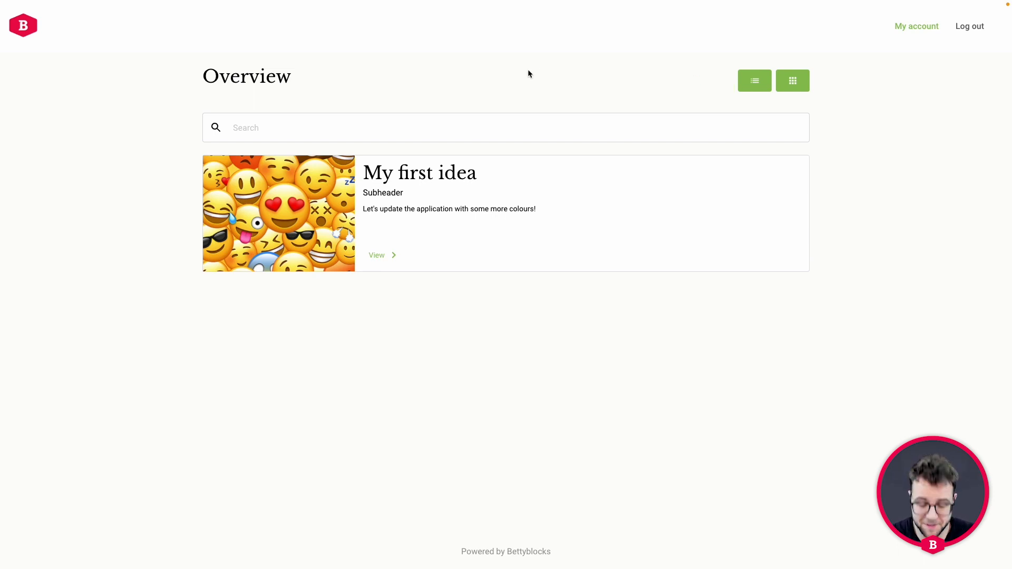
Step: Return to the page builder, close the preview, open the Dashboard page and search its components for "button"
click(197, 13)
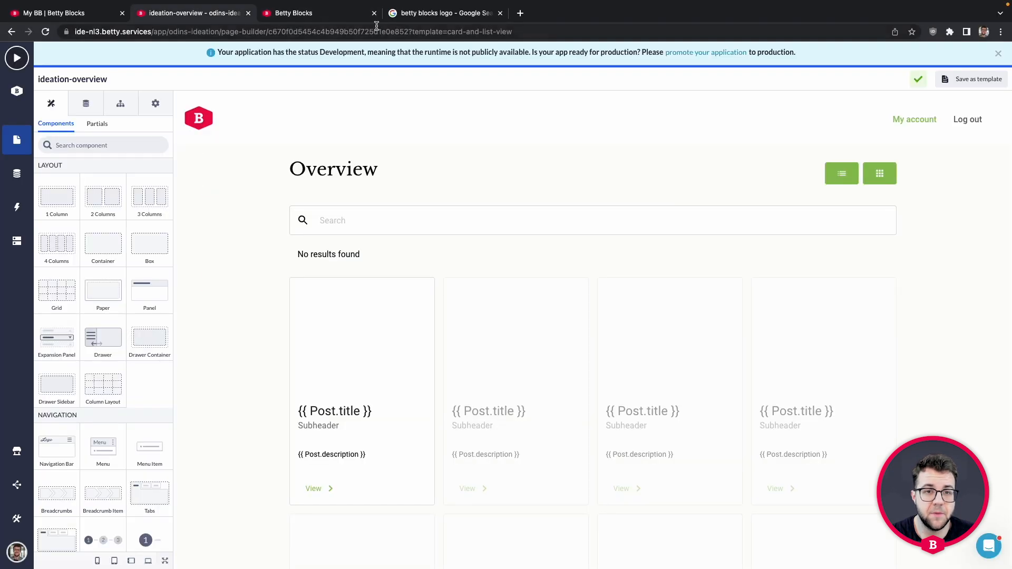
click(374, 13)
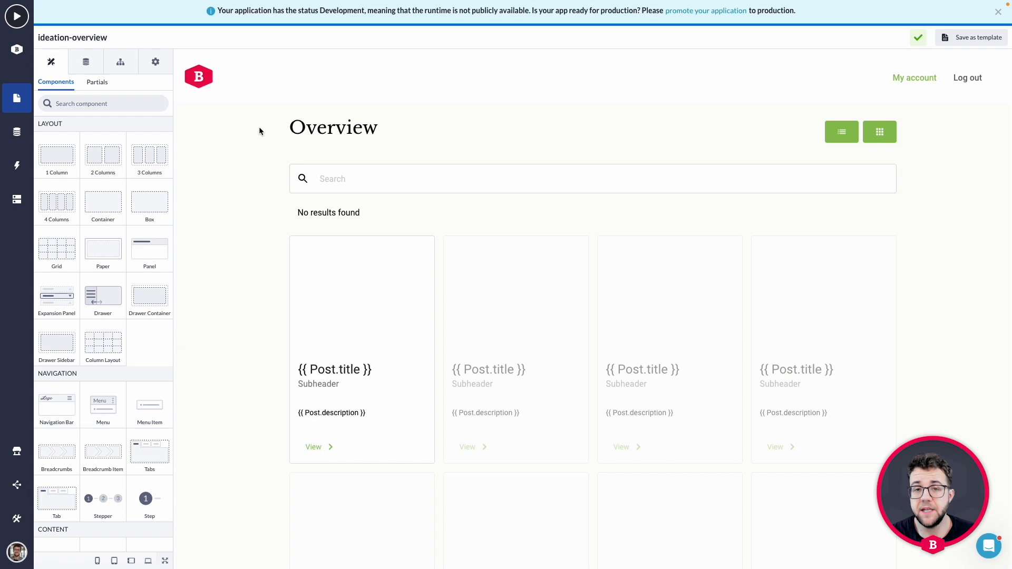
click(17, 98)
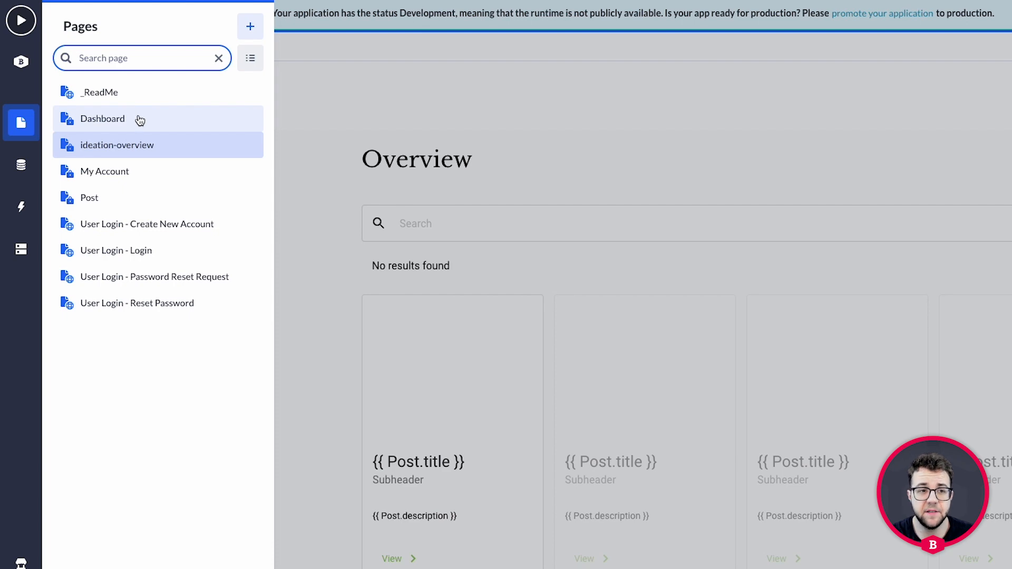
click(140, 120)
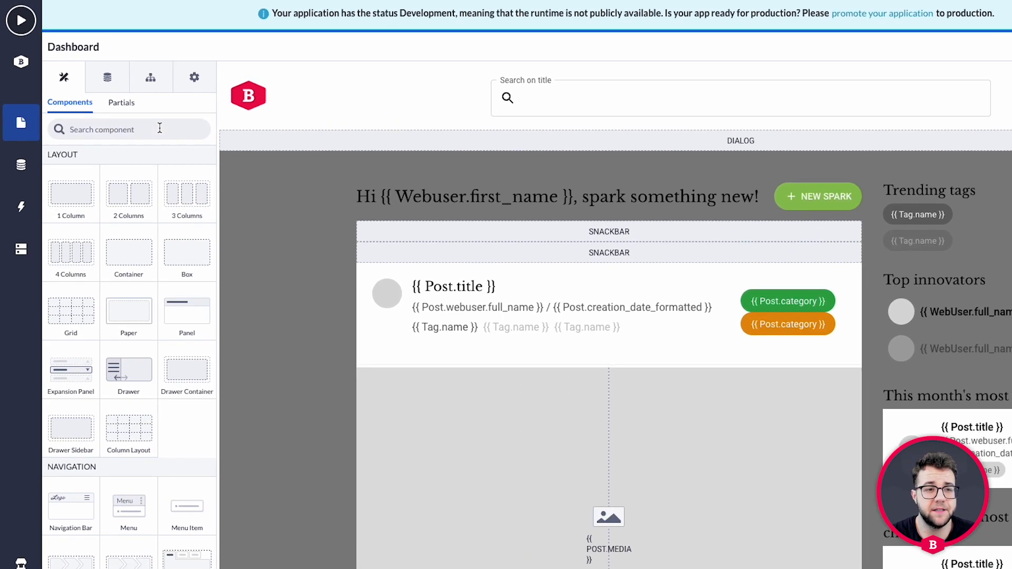
click(128, 103)
text(button)
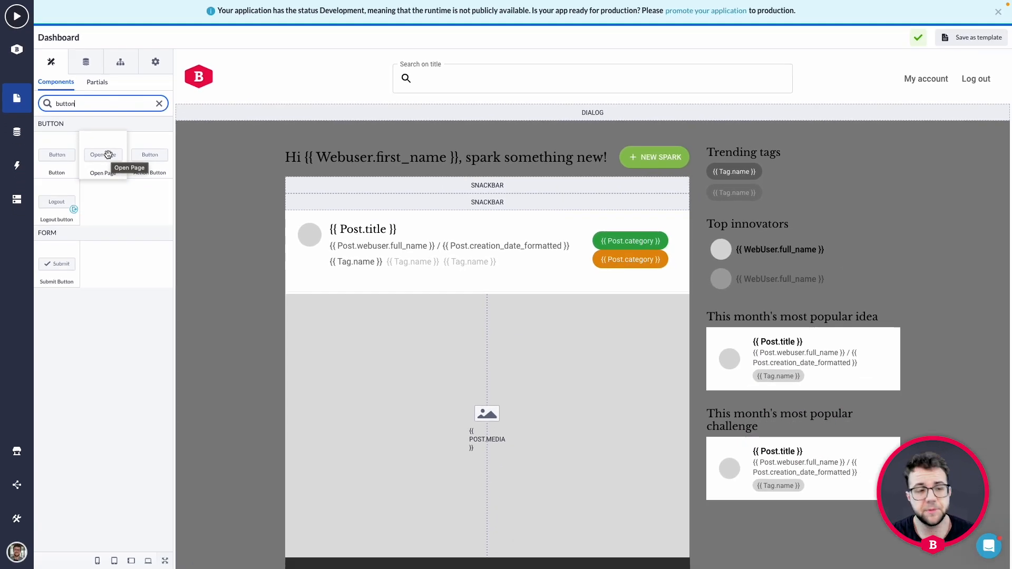
Step: Duplicate the My account button in the Dashboard header and set the copy's text to "Idea overview"
click(910, 78)
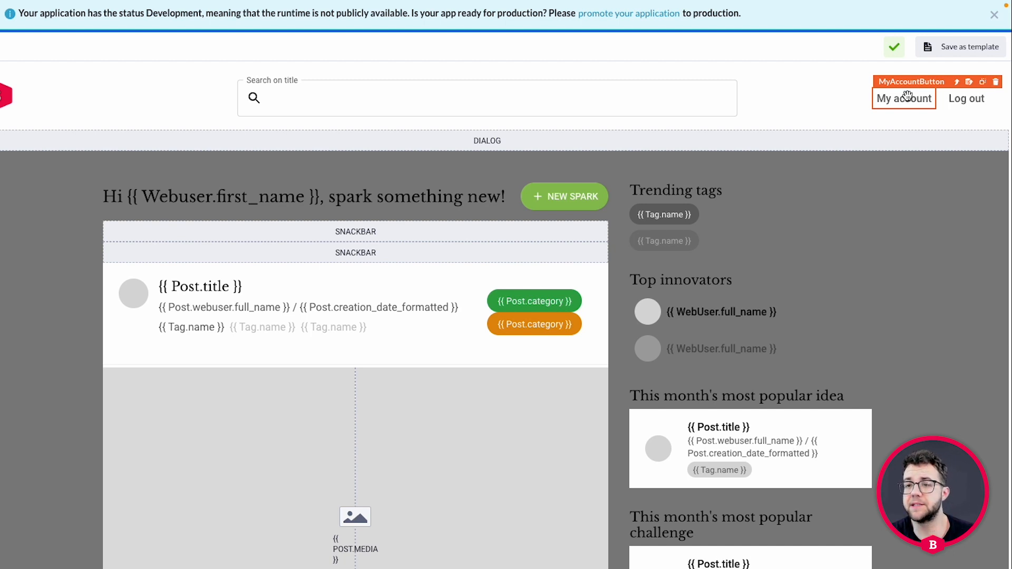
click(982, 83)
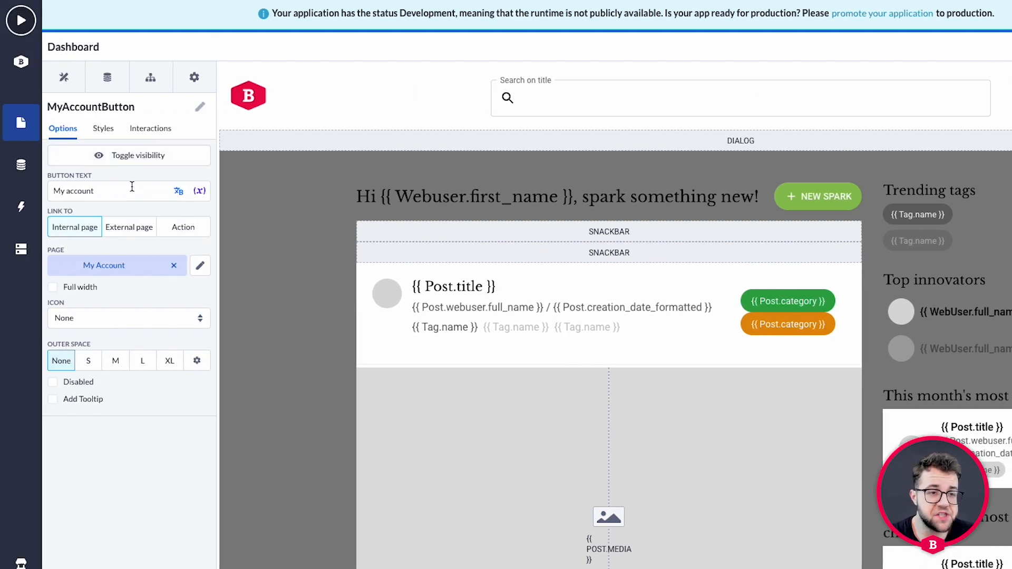
drag(131, 188, 71, 187)
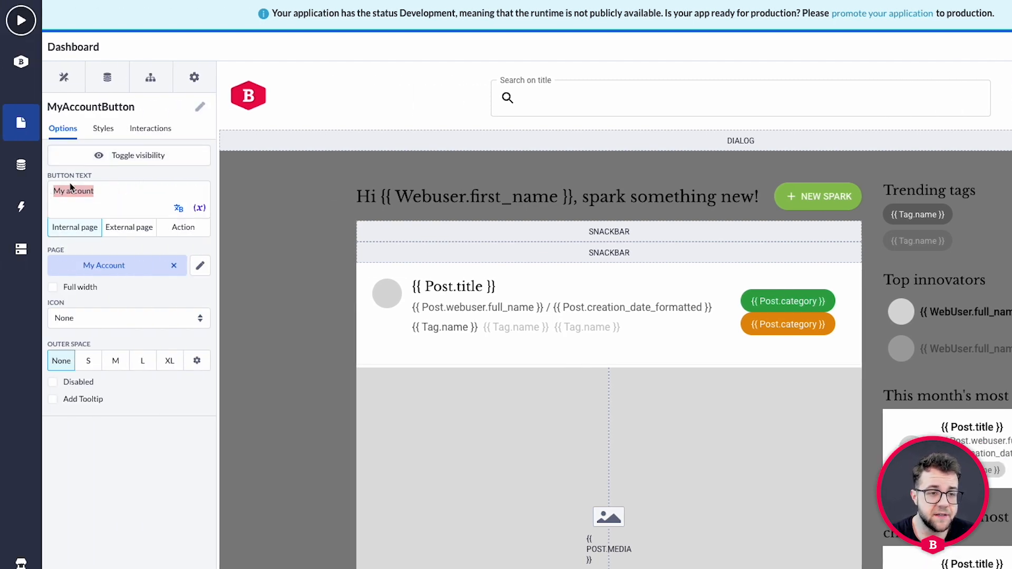
text(Idea overview)
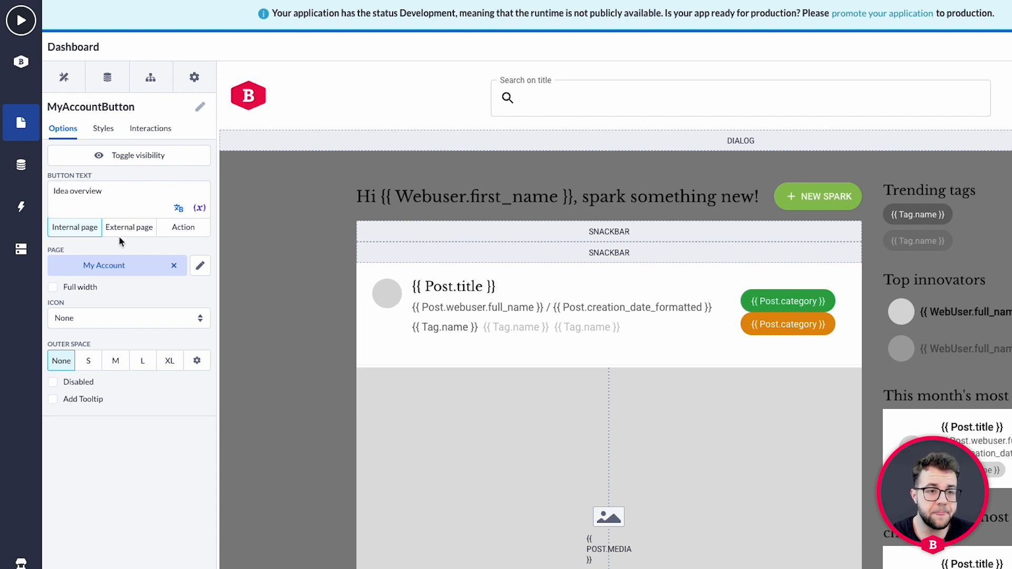
Step: Replace the page linked from the Idea overview button with the internal page ideation-overview
click(117, 269)
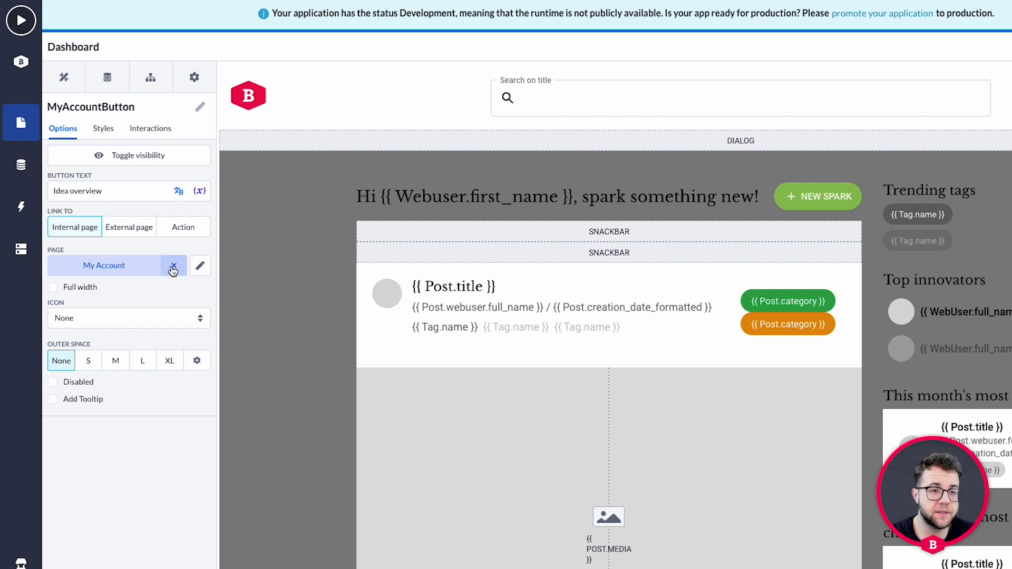
click(173, 269)
click(138, 269)
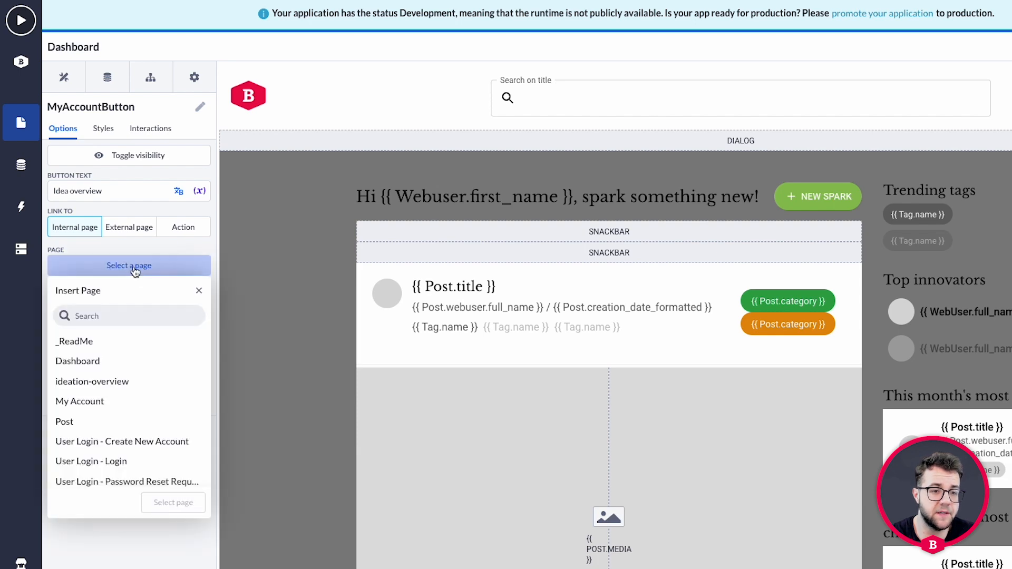
click(104, 383)
click(172, 503)
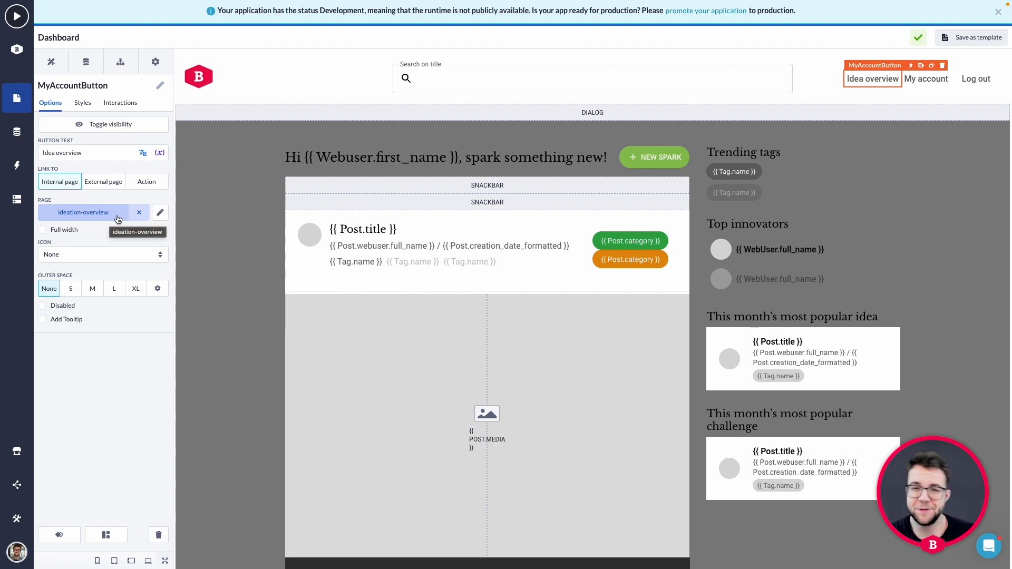
Step: Preview the Dashboard in the live application and follow the Idea overview link in its header
scroll(90, 118, down, 1)
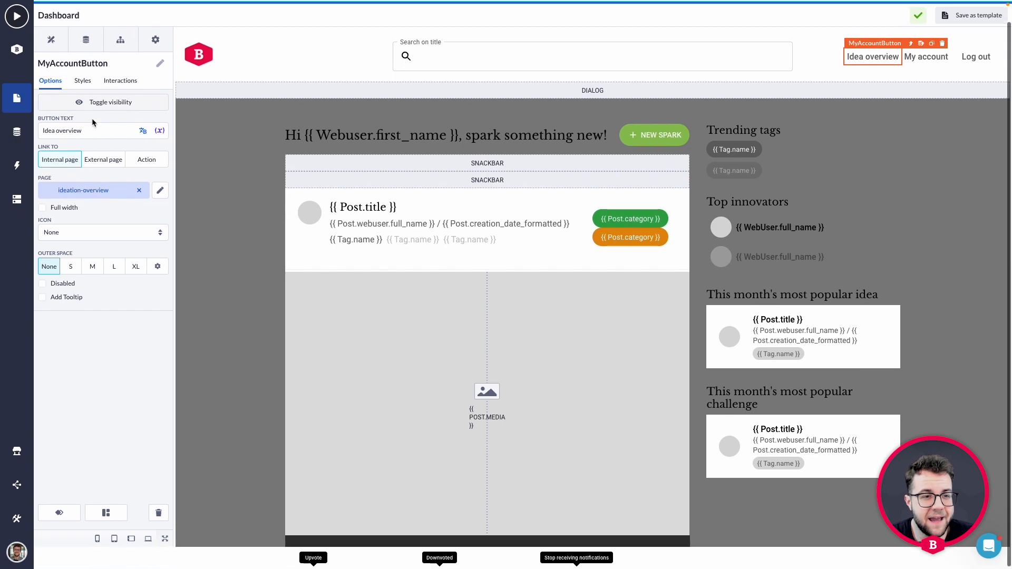
scroll(185, 139, up, 1)
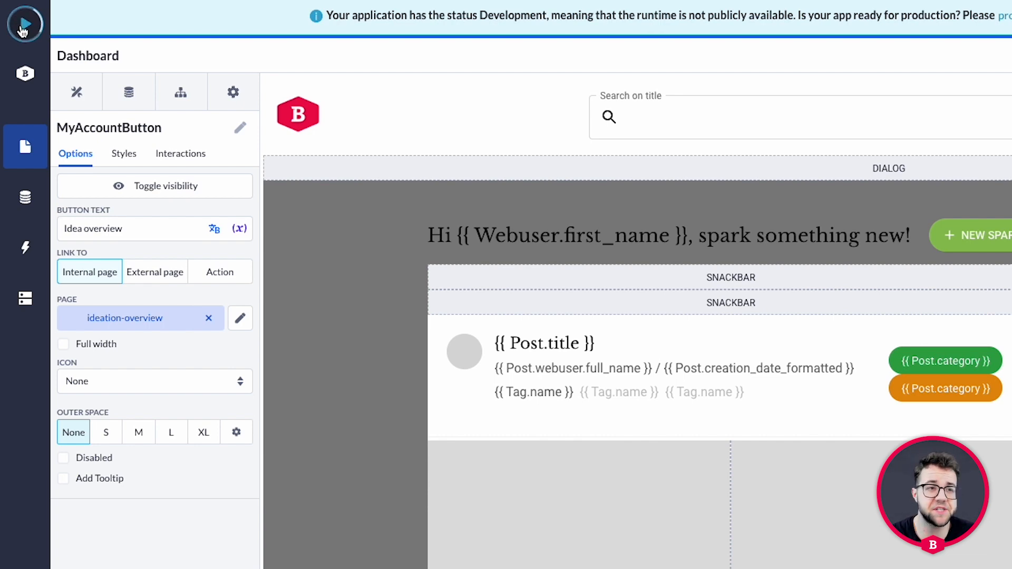
click(24, 26)
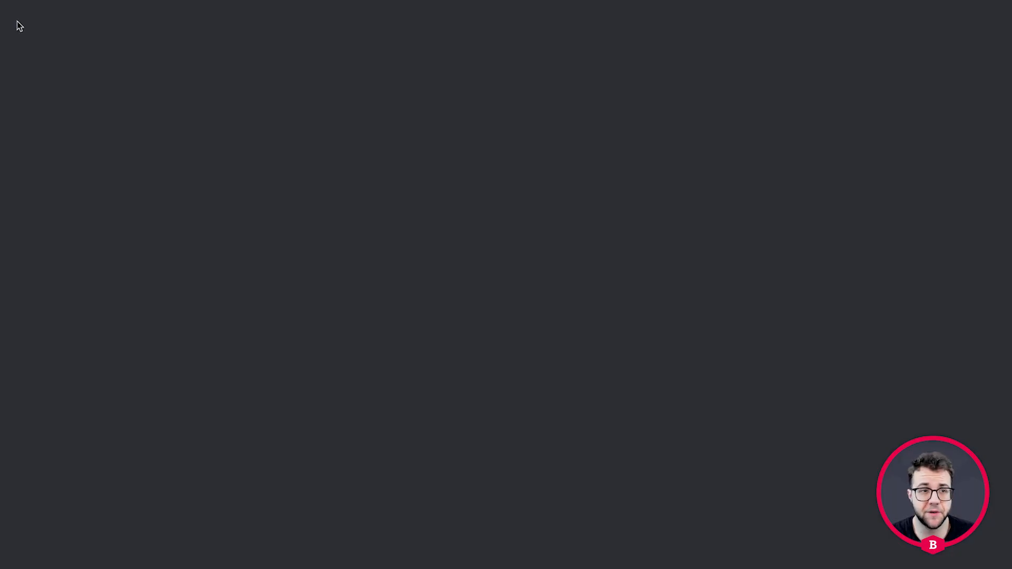
scroll(149, 123, down, 1)
scroll(149, 126, up, 1)
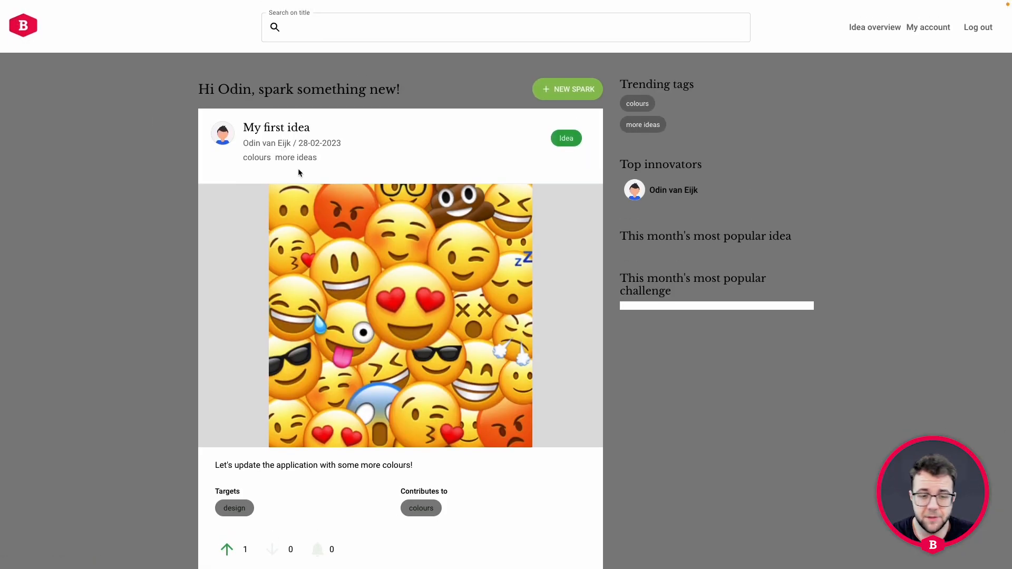
click(866, 29)
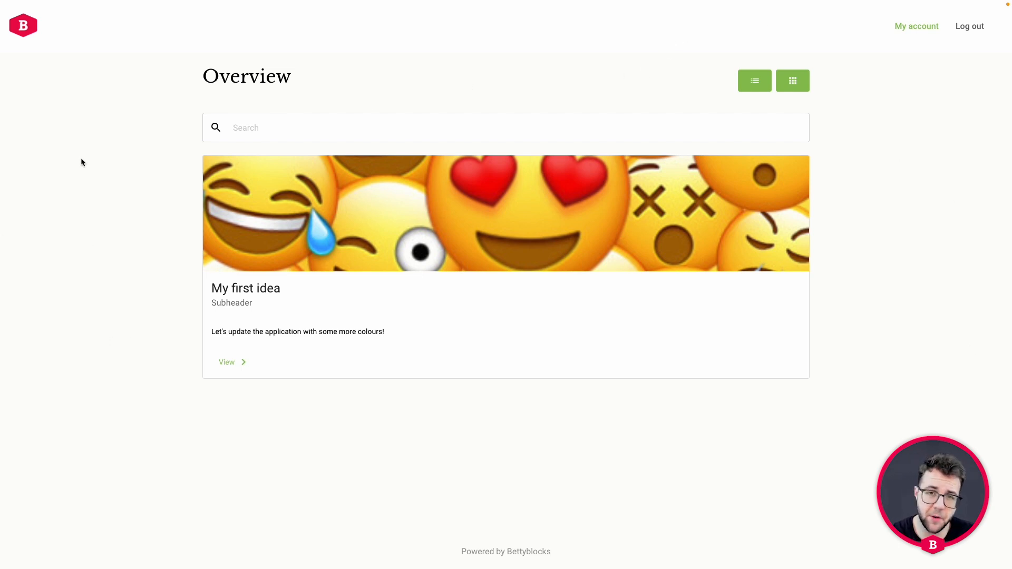
Step: Go back to the dashboard through the header logo and look over the post feed
click(23, 30)
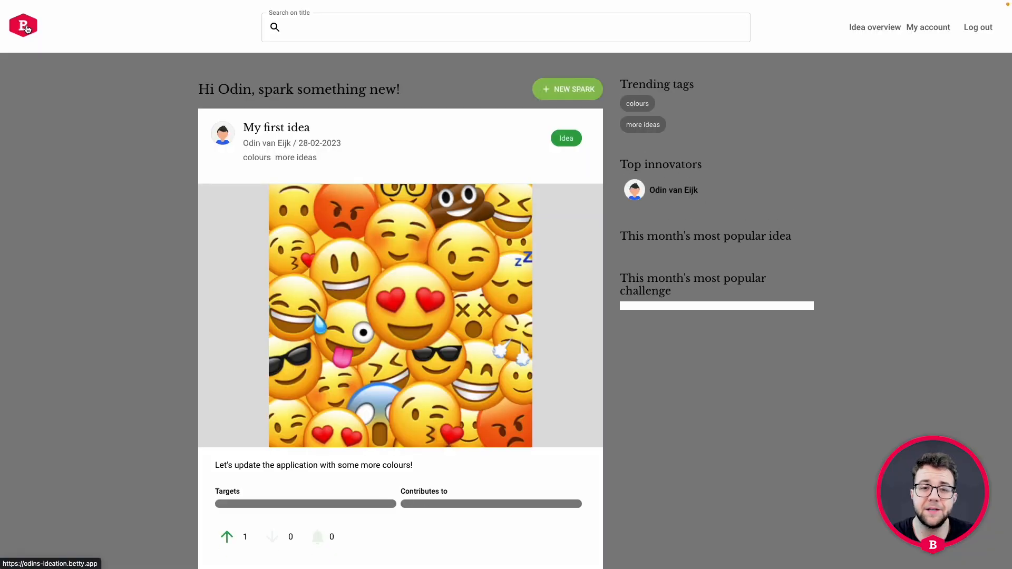
scroll(46, 135, down, 4)
scroll(46, 134, up, 4)
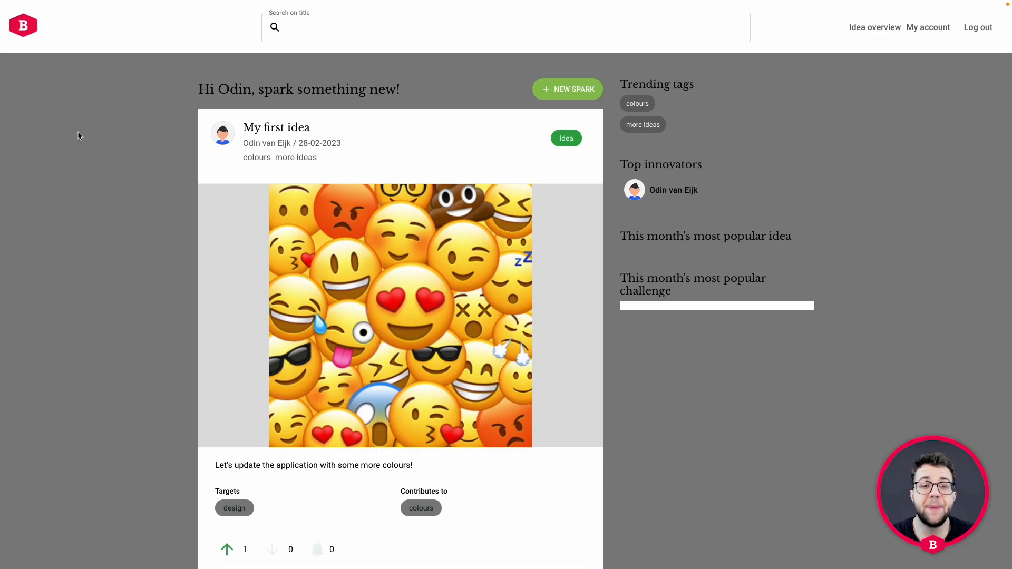